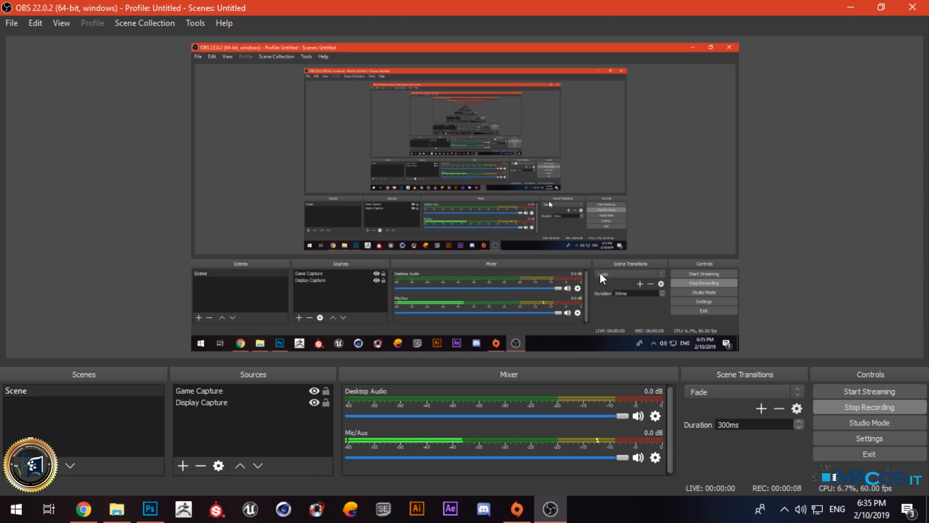
Step: Switch to Photoshop and open the recent file 1.ai
left_click(150, 508)
left_click(112, 9)
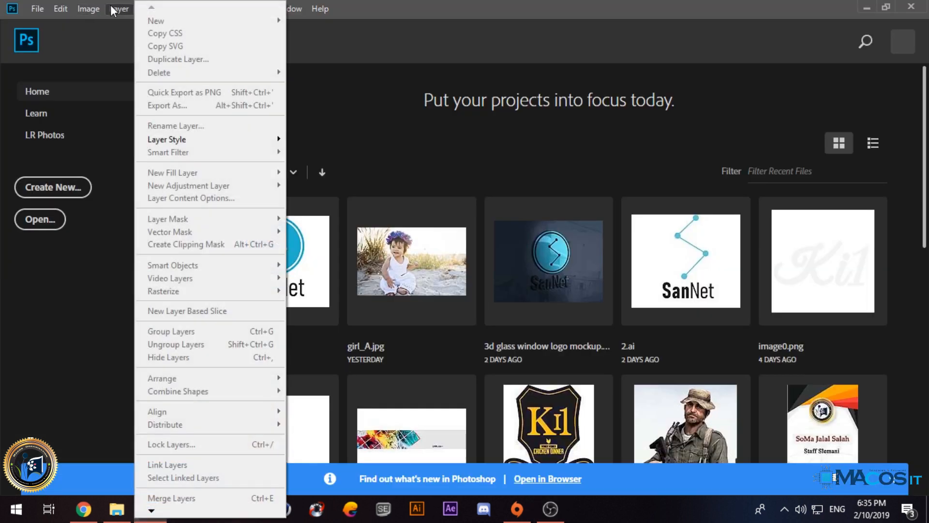
mouse_move(184, 143)
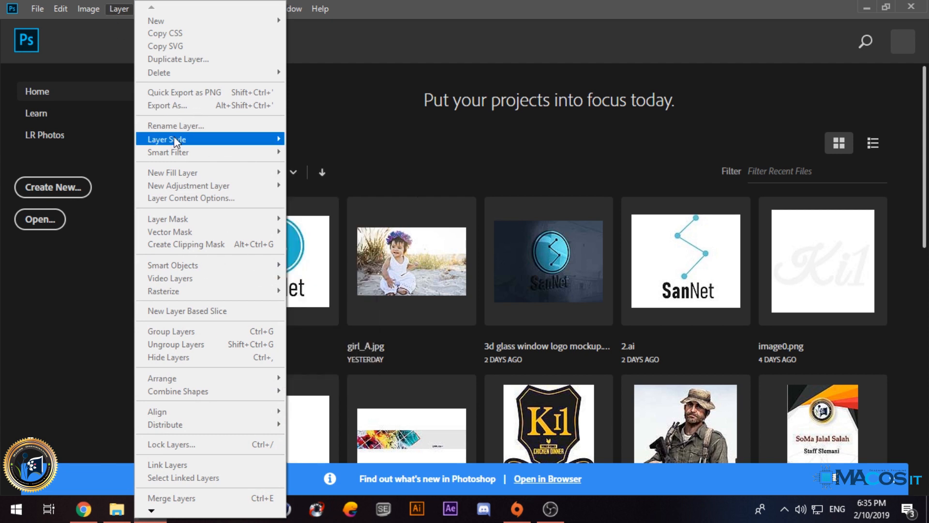
left_click(428, 100)
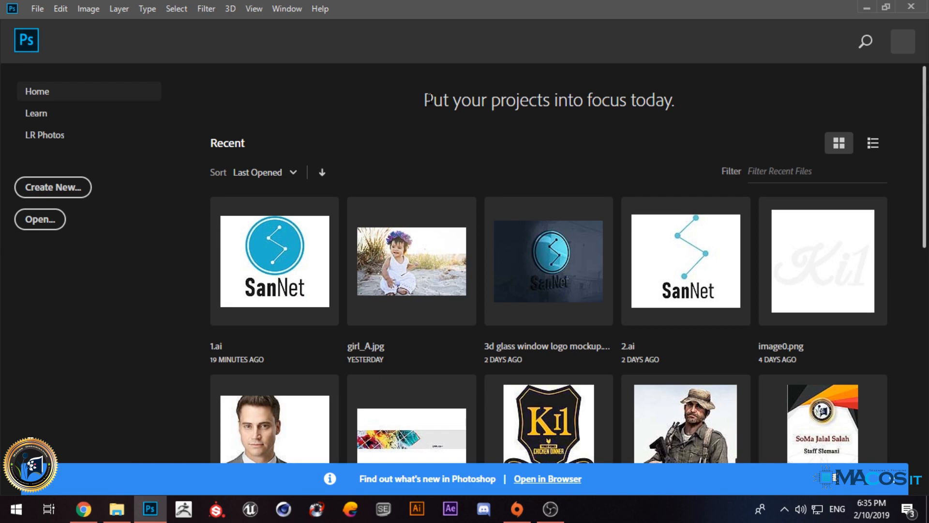
left_click(287, 266)
left_click(628, 318)
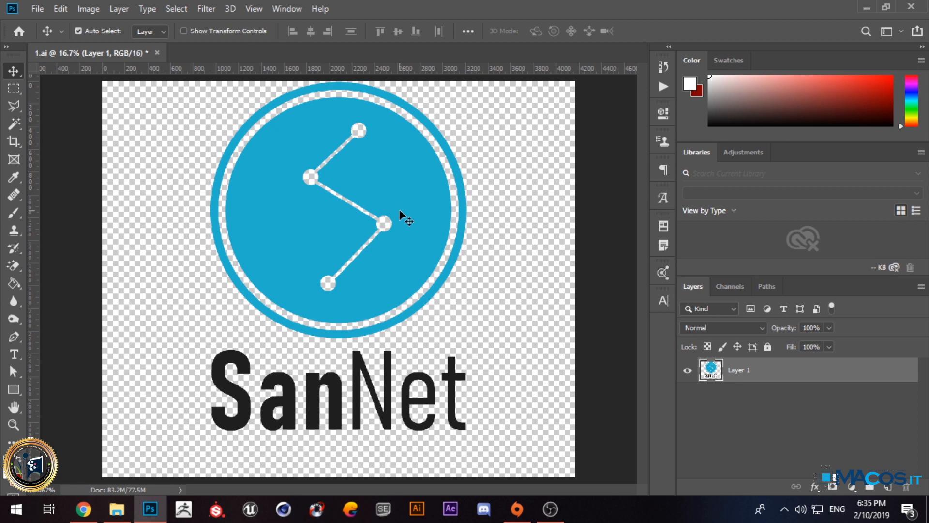
Step: Duplicate Layer 1 beneath the original and fill the copy with the dark red background color
left_click_drag(770, 368, 757, 391)
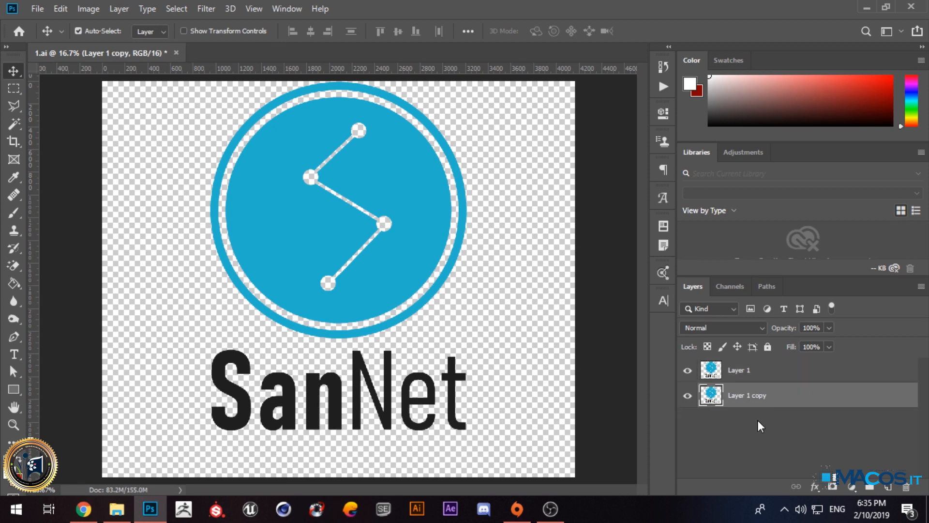
key("ctrl+BackSpace")
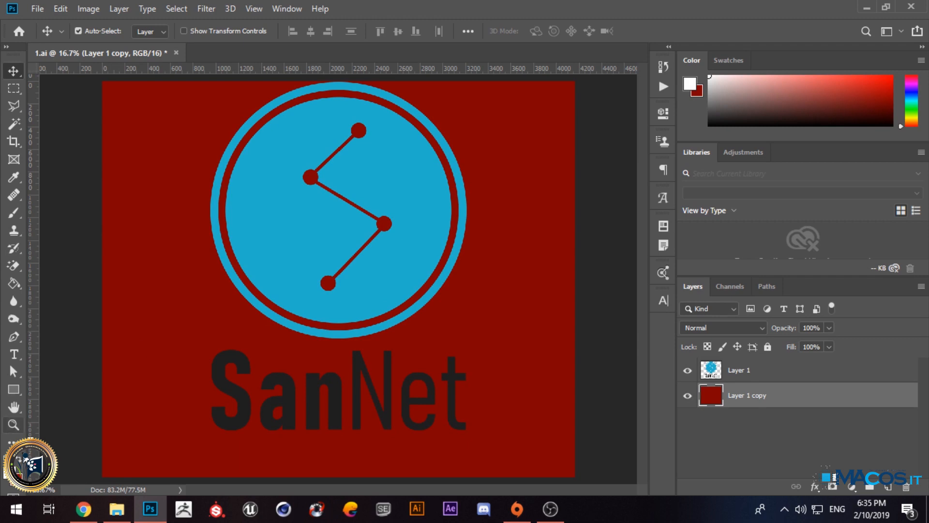
Step: Set the background color to dark grey #242424 and fill Layer 1 copy with it
left_click(19, 477)
left_click_drag(447, 278, 407, 285)
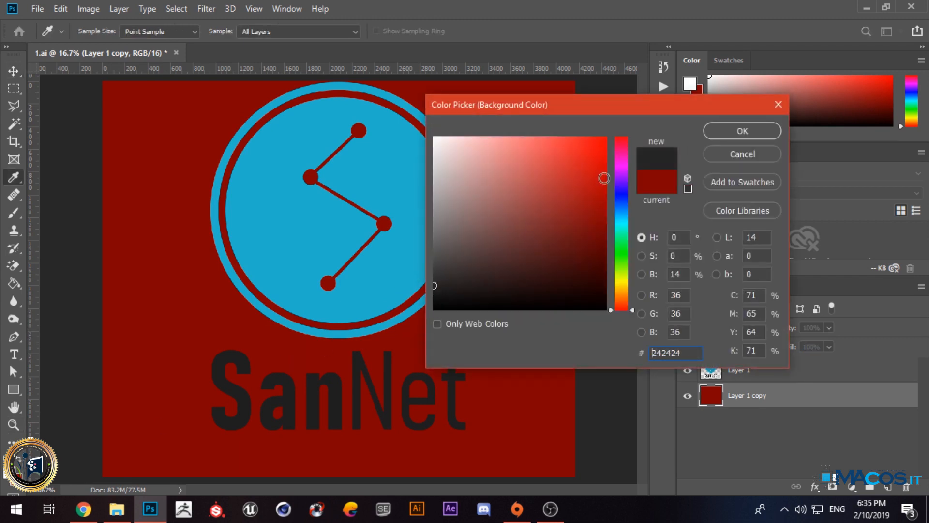
left_click(742, 130)
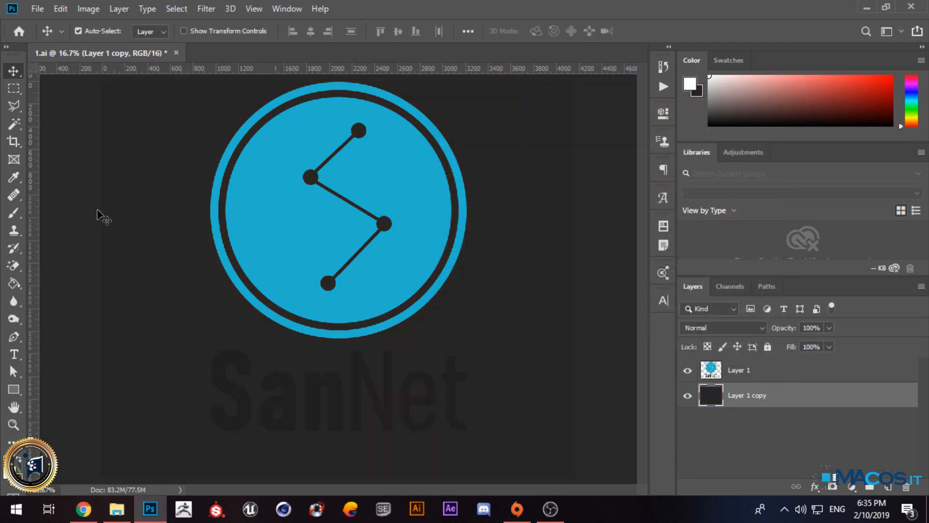
Step: Set the background color to off-white #f2f2f2 and fill Layer 1 copy with it
left_click(19, 476)
left_click_drag(458, 167, 402, 147)
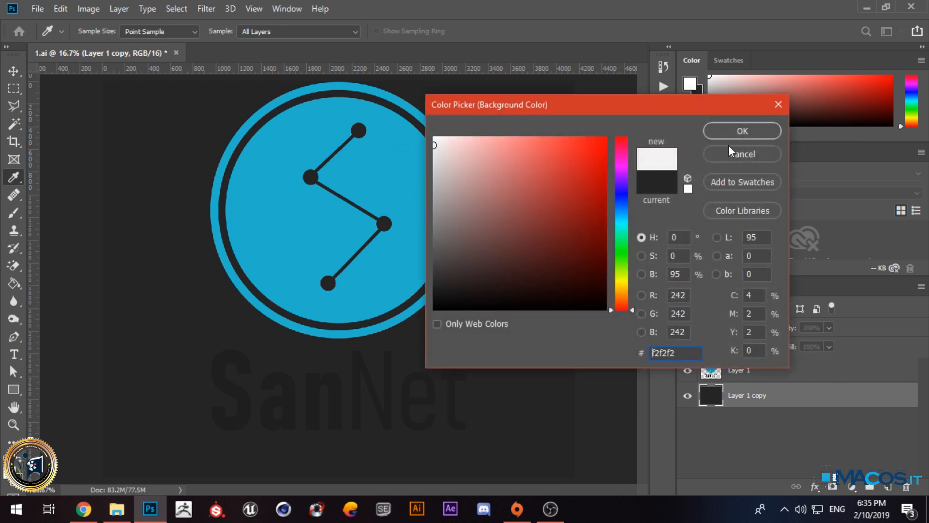
left_click(719, 135)
key("ctrl+BackSpace")
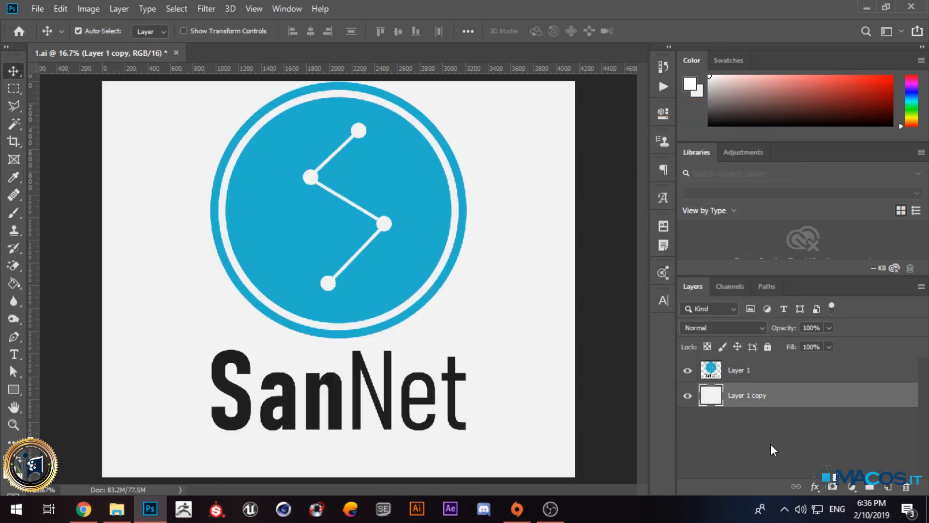
left_click(747, 382)
left_click(118, 9)
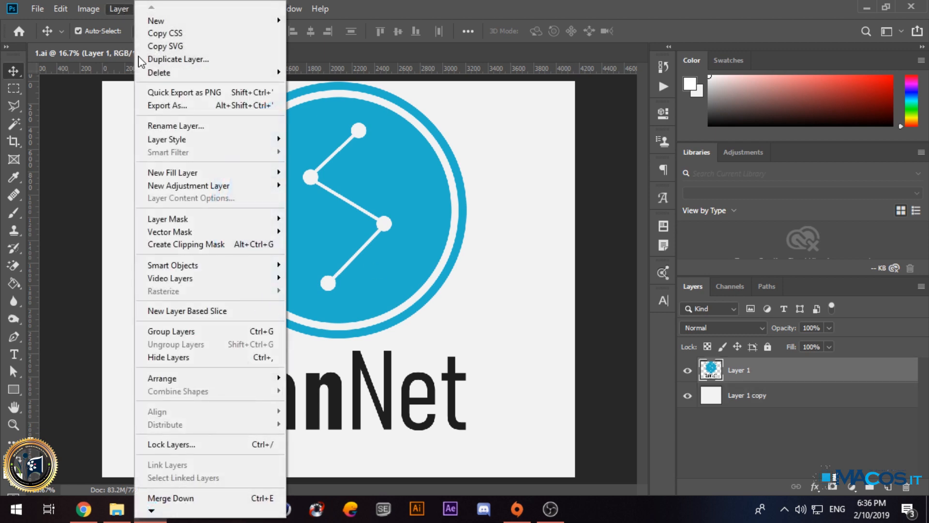
mouse_move(167, 139)
left_click(339, 139)
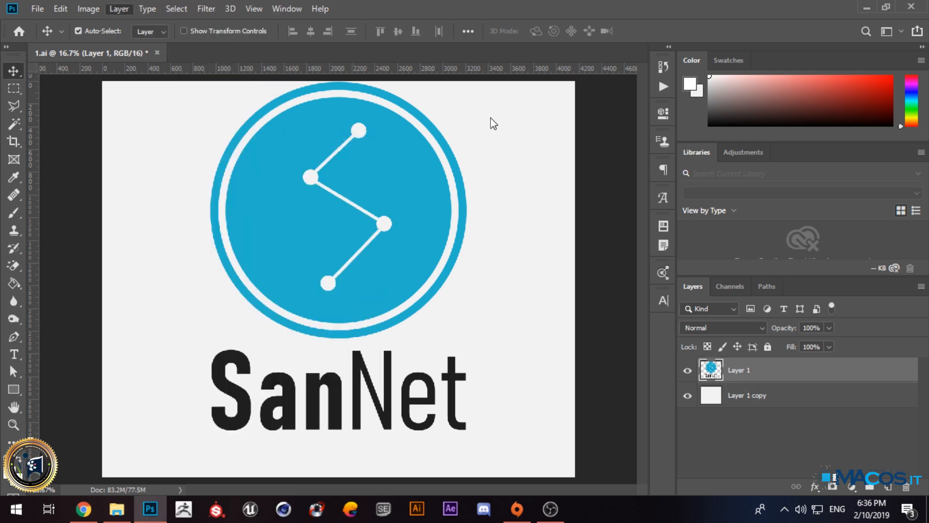
left_click_drag(884, 115, 597, 114)
left_click(626, 107)
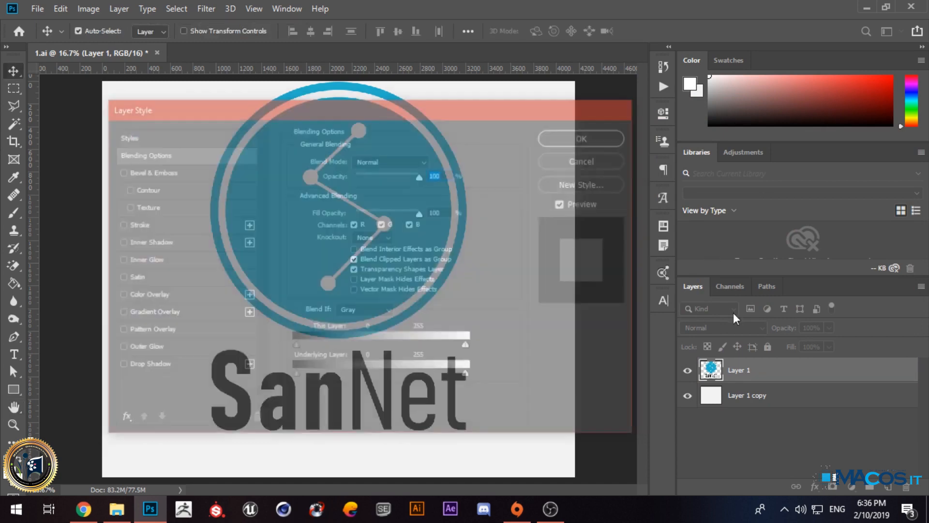
Step: Open the blending options of Layer 1, enable Bevel & Emboss, and uncover the logo behind the dialog
right_click(753, 377)
left_click(605, 18)
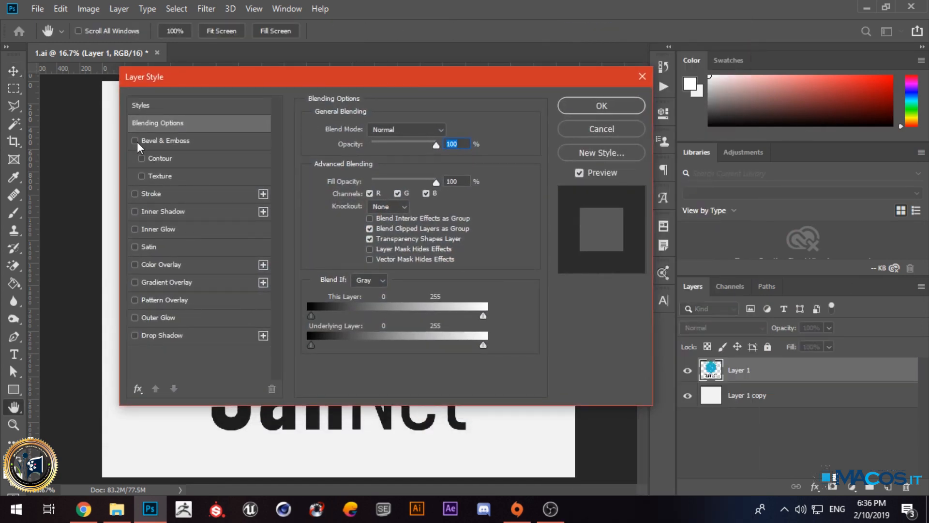
left_click(136, 141)
left_click_drag(321, 83, 503, 85)
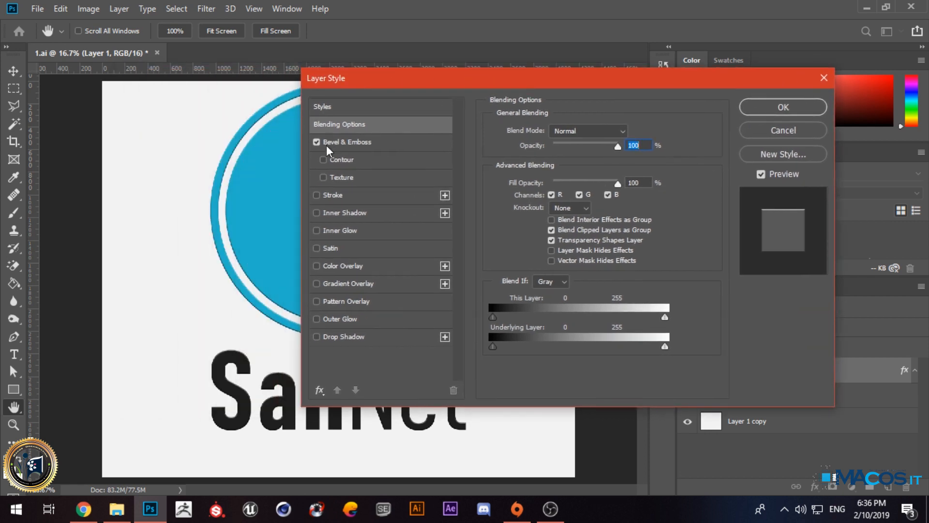
left_click(338, 145)
left_click_drag(372, 86, 499, 85)
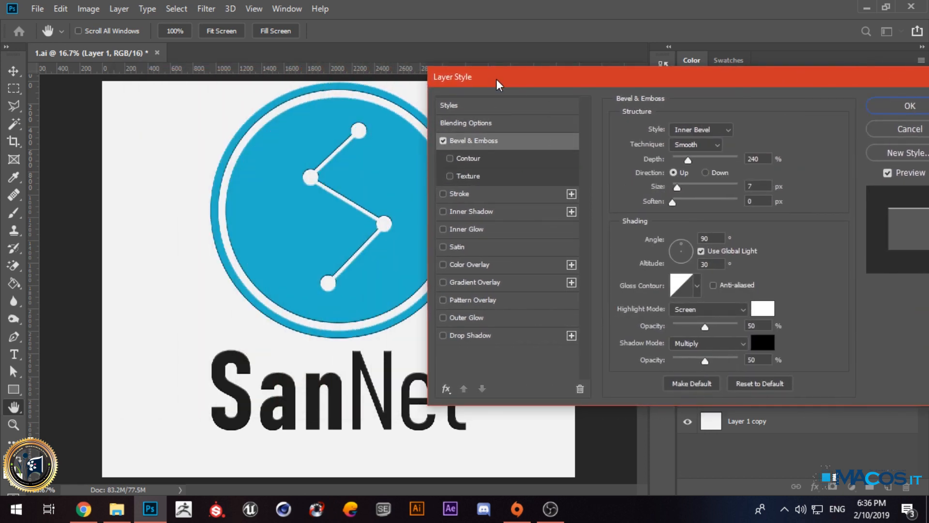
Step: Set the bevel's depth to 1000%, size to 21 px and soften to 15 px, with direction Up
left_click_drag(282, 170, 58, 170)
scroll(57, 170, "up", 5)
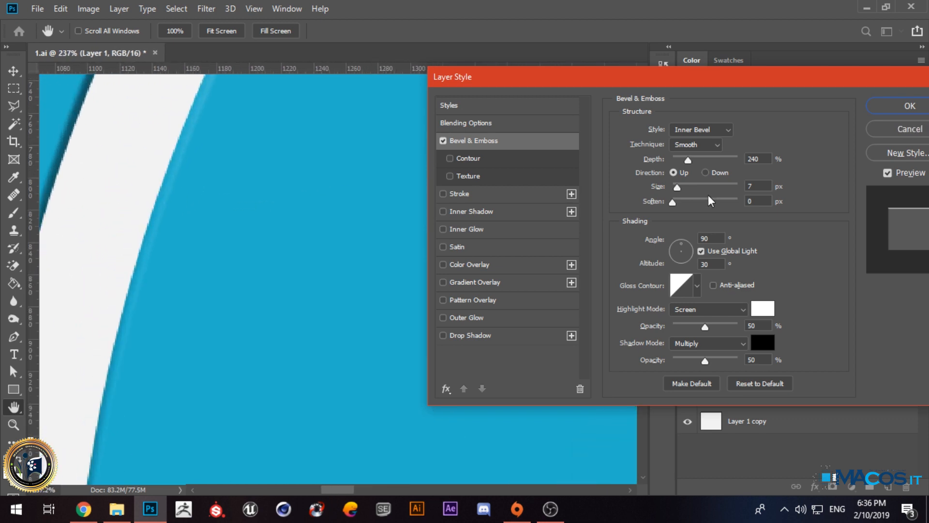
left_click_drag(711, 167, 803, 166)
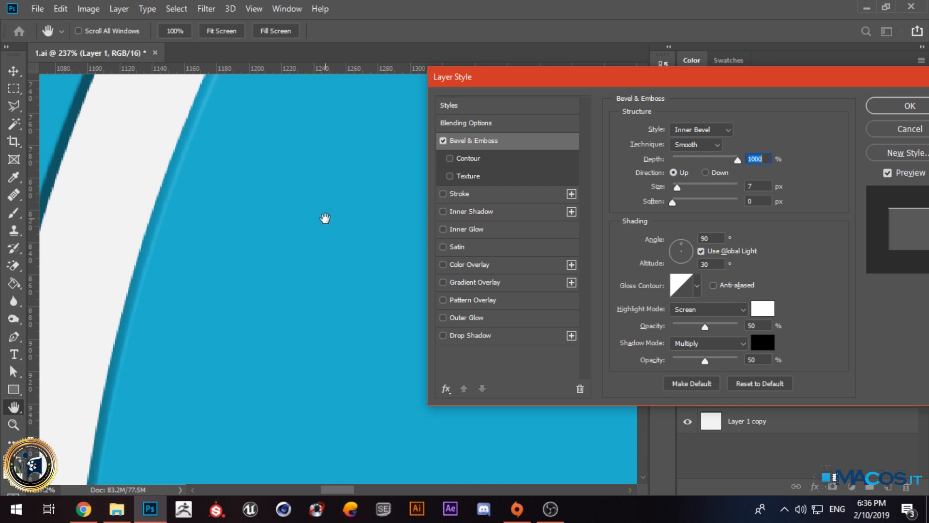
left_click_drag(677, 187, 697, 200)
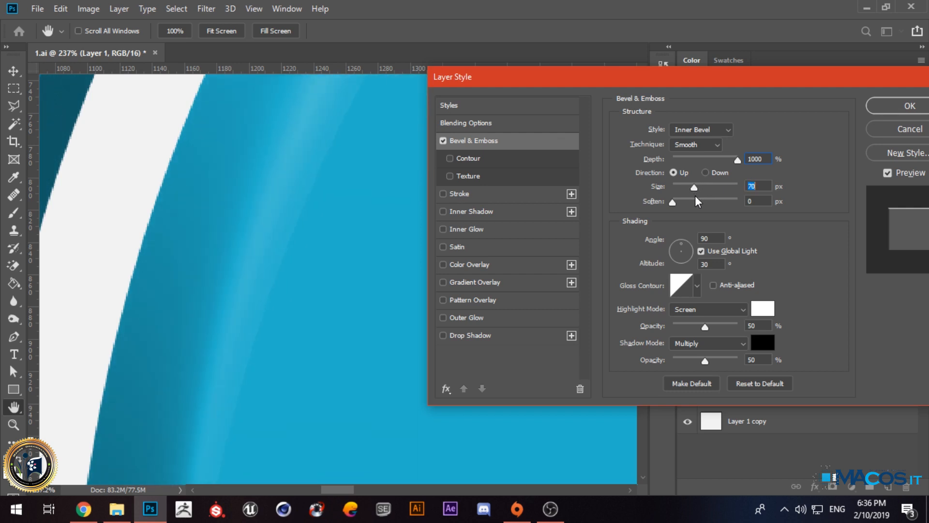
left_click(687, 187)
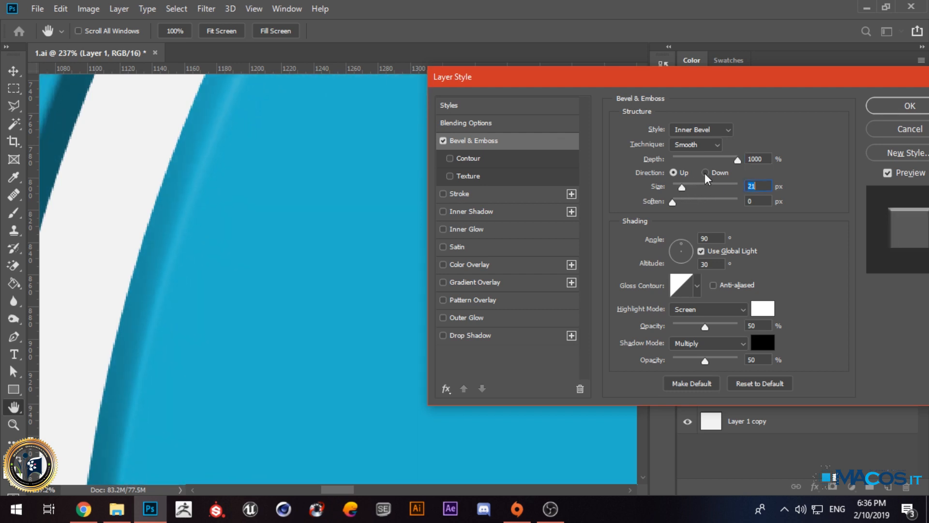
left_click(709, 172)
left_click(683, 172)
left_click_drag(674, 202, 737, 195)
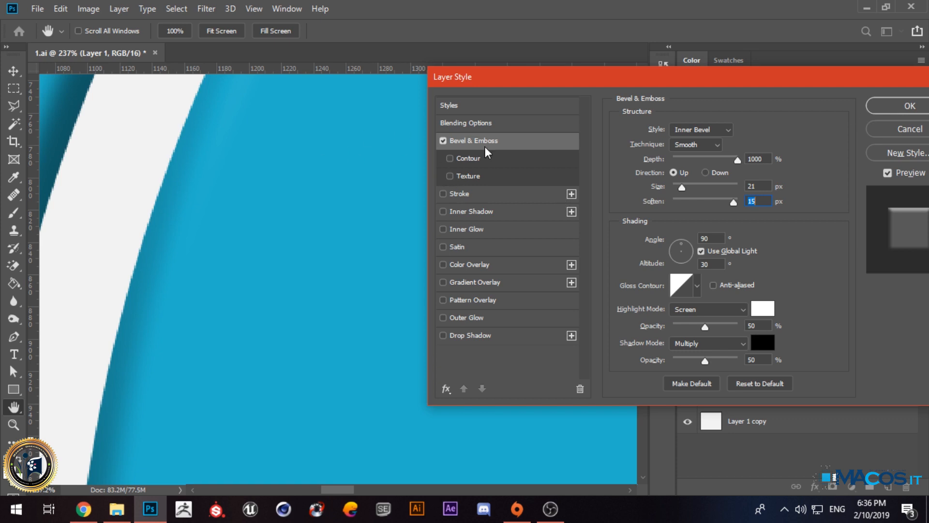
Step: Add a Texture to the bevel using the dark navy pattern, apply the layer style and inspect the logo
left_click(450, 176)
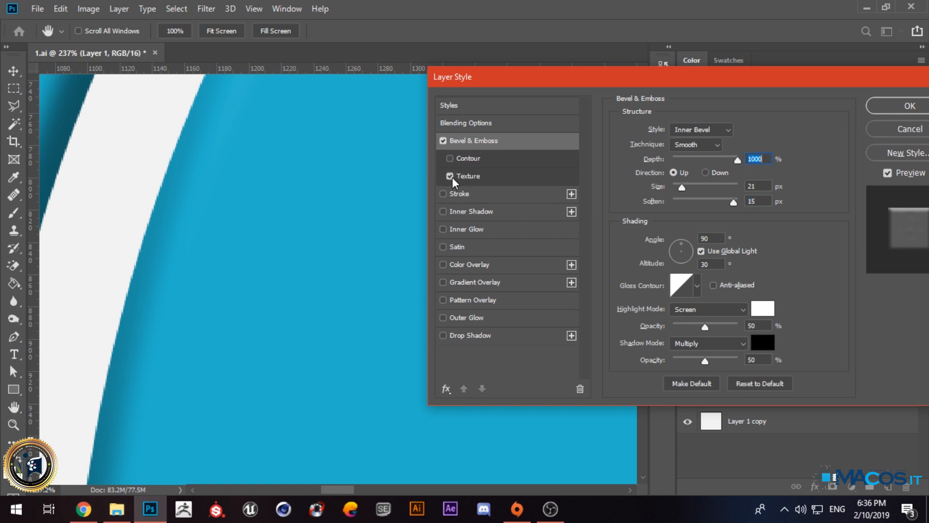
left_click(479, 177)
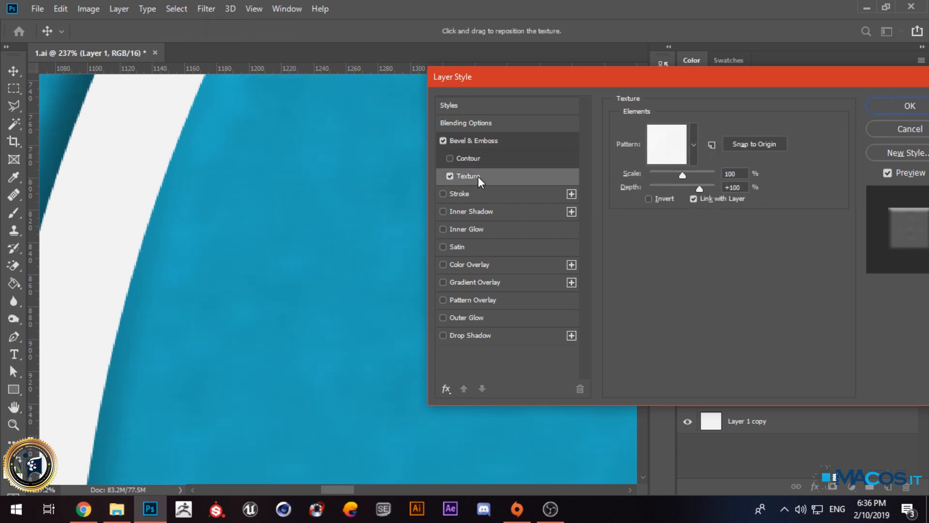
left_click(693, 144)
left_click(646, 209)
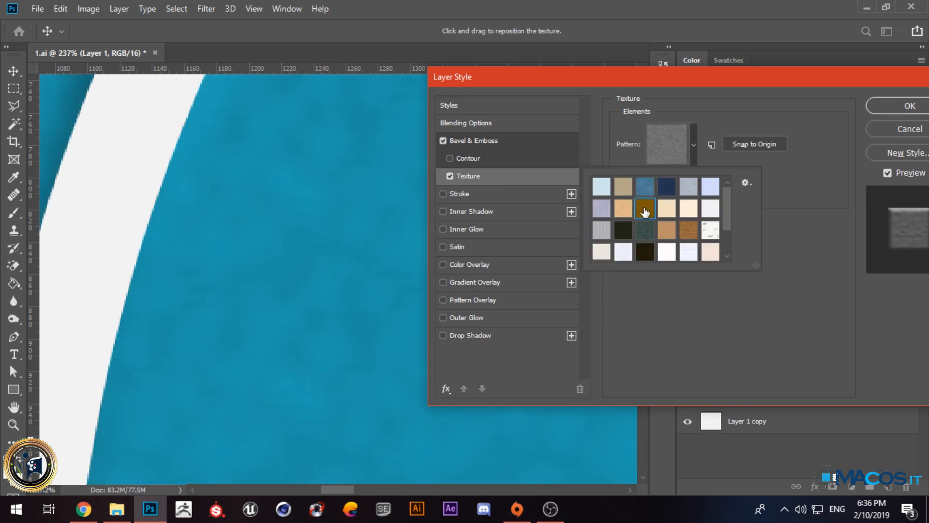
left_click(668, 186)
left_click(908, 105)
left_click(908, 105)
scroll(404, 221, "down", 1)
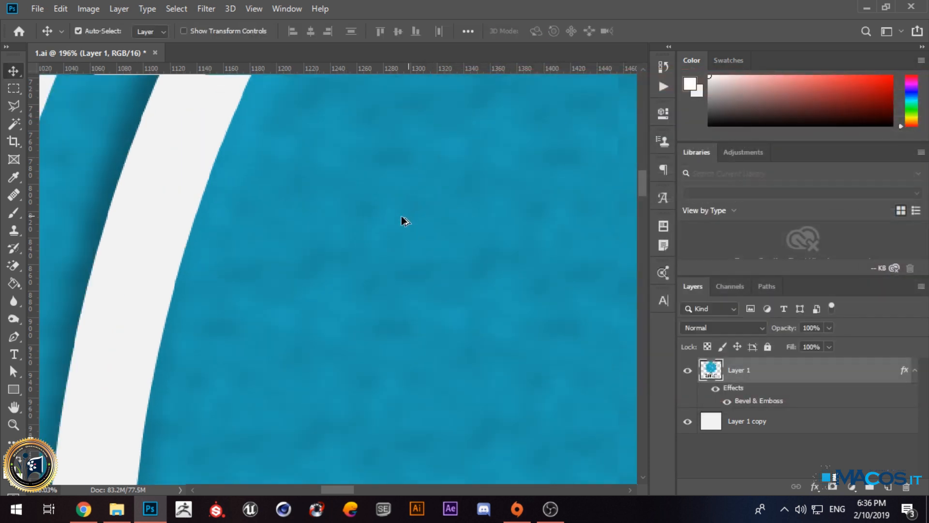
scroll(266, 211, "down", 4)
scroll(216, 202, "up", 2)
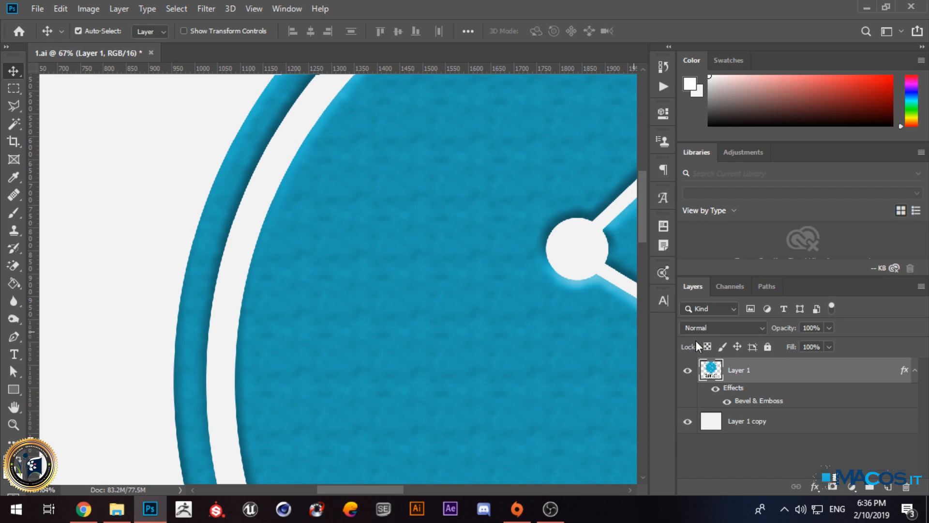
Step: Reopen the layer style of Layer 1 and replace Bevel & Emboss with a Stroke
right_click(772, 366)
left_click(687, 19)
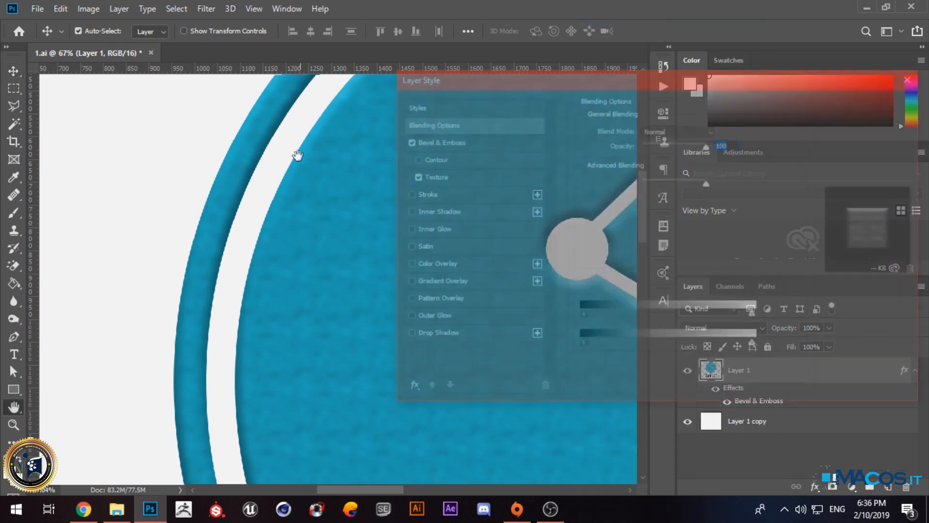
left_click(410, 172)
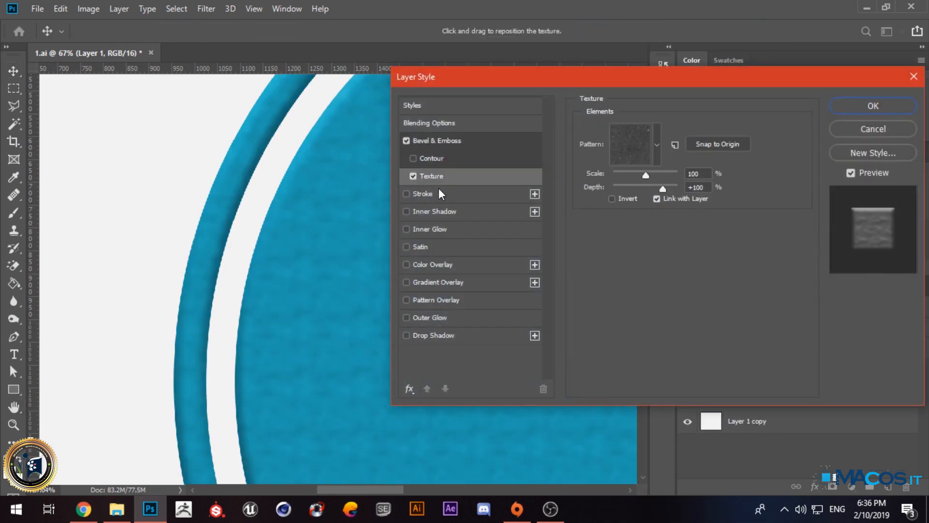
left_click(406, 140)
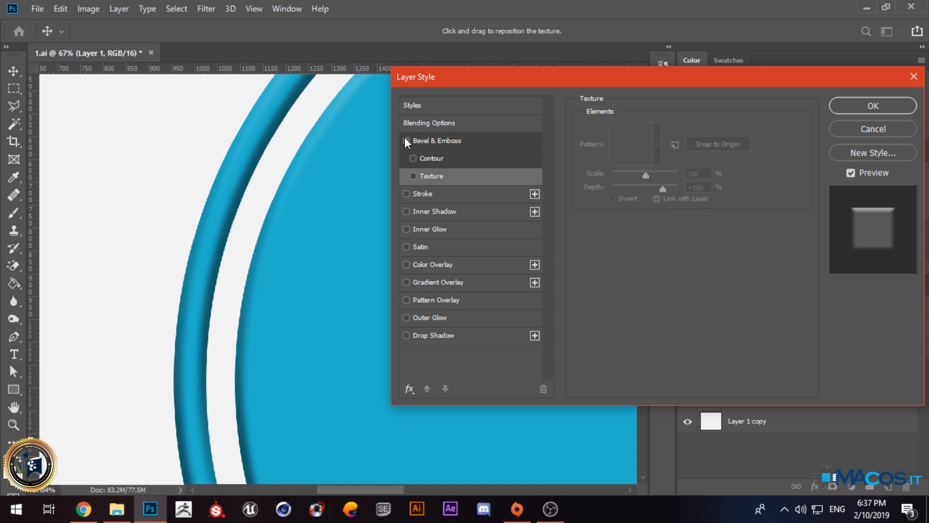
left_click(424, 193)
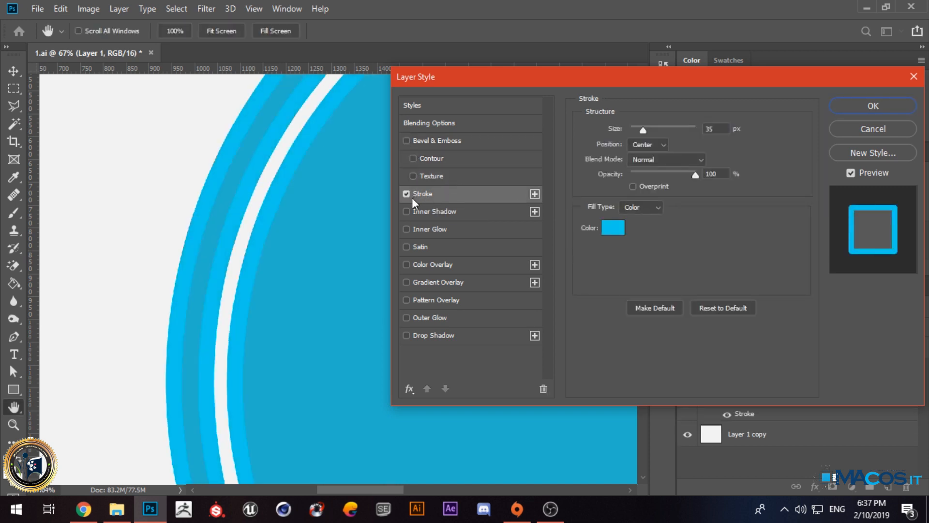
left_click(60, 9)
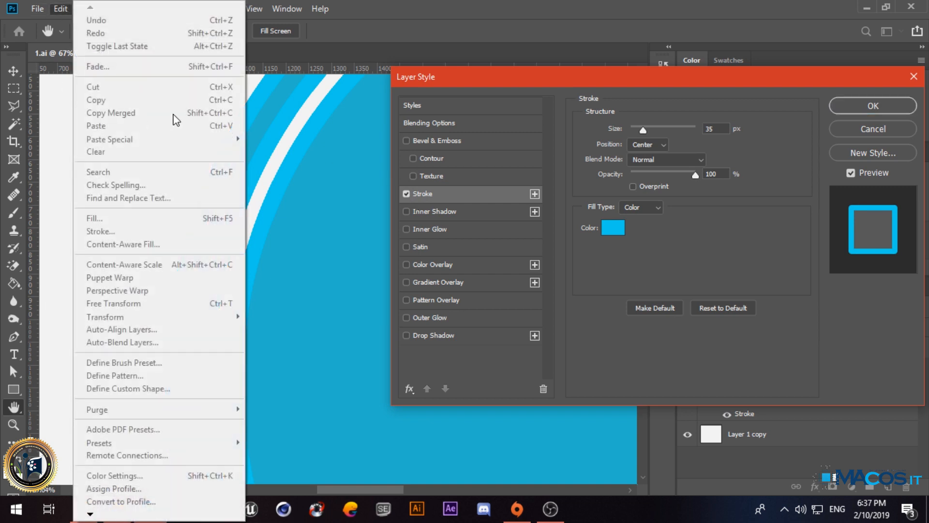
left_click(59, 9)
left_click(60, 8)
left_click(643, 246)
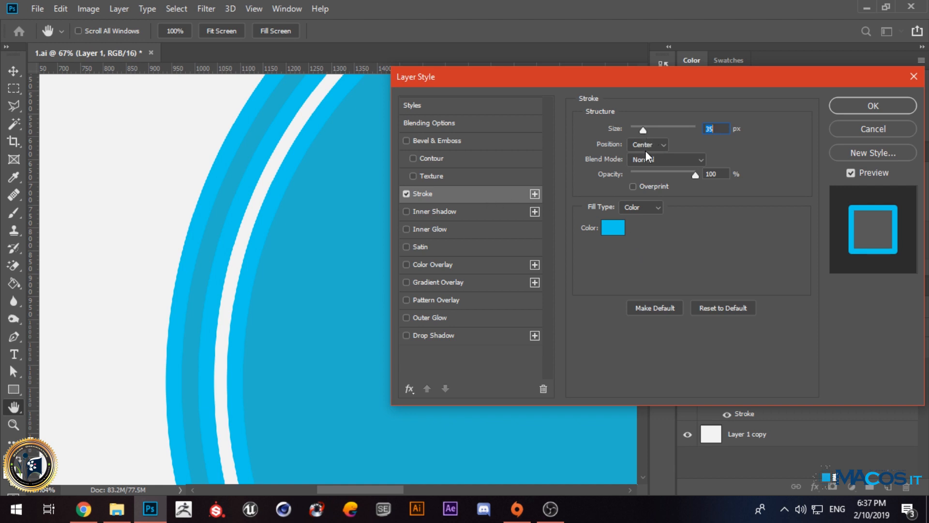
Step: Set the stroke's color to light grey #e5e5e5 and its size to 8 px
left_click(620, 235)
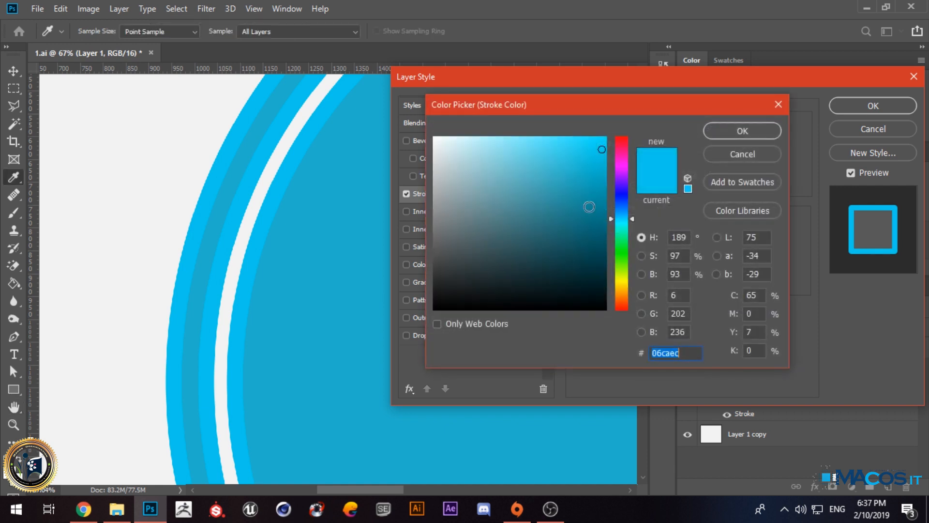
type("e5e5e5")
left_click(708, 135)
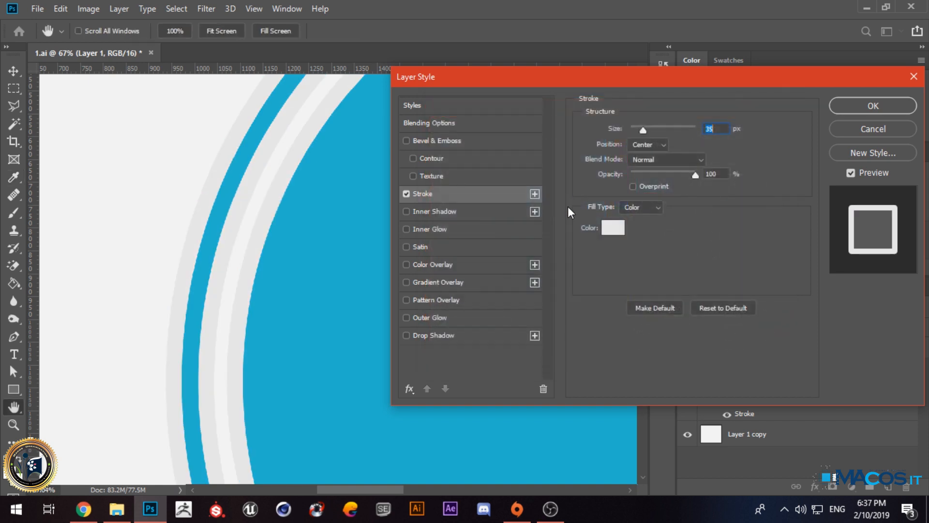
type("8")
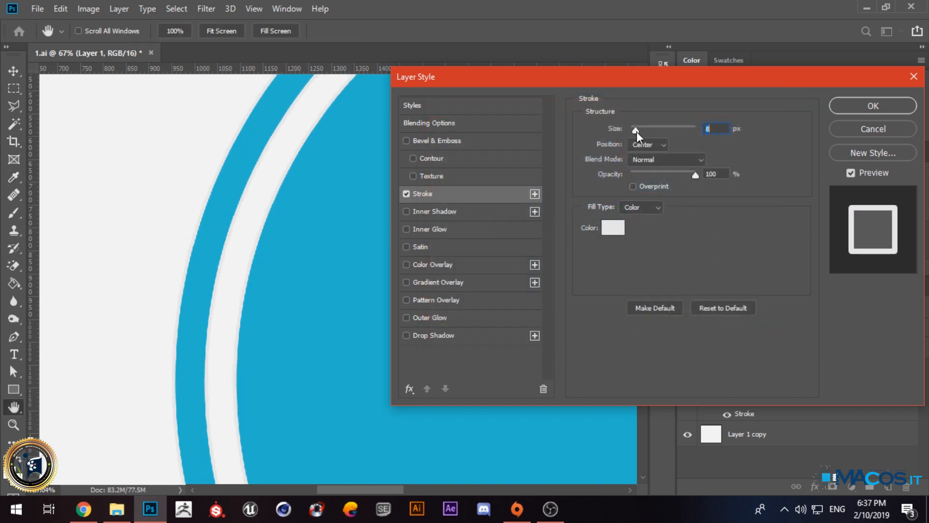
Step: Set the stroke's color to black #000000
left_click(612, 227)
type("000000")
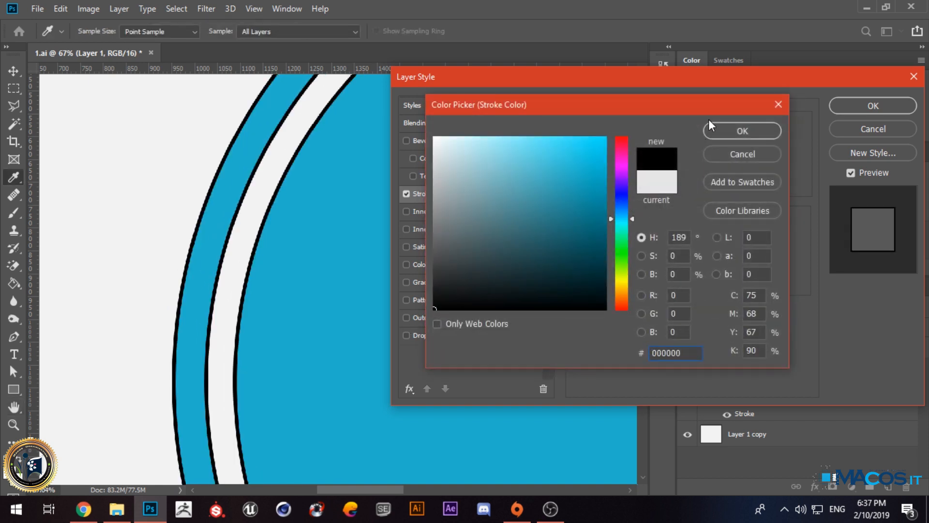
left_click(709, 127)
Step: Try changing the stroke's opacity and browse its available blend modes
mouse_move(673, 175)
left_mouse_down()
mouse_move(630, 178)
mouse_move(676, 168)
mouse_move(705, 178)
left_mouse_up()
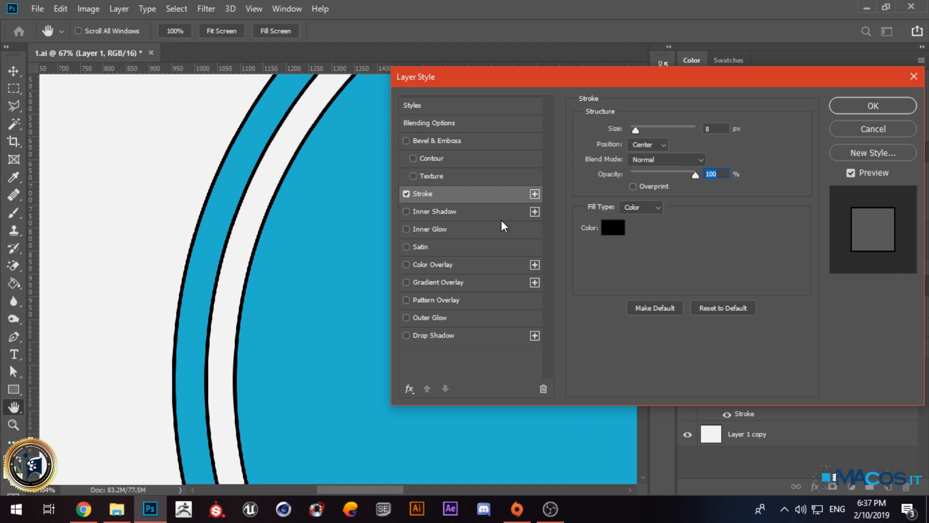
left_click(642, 163)
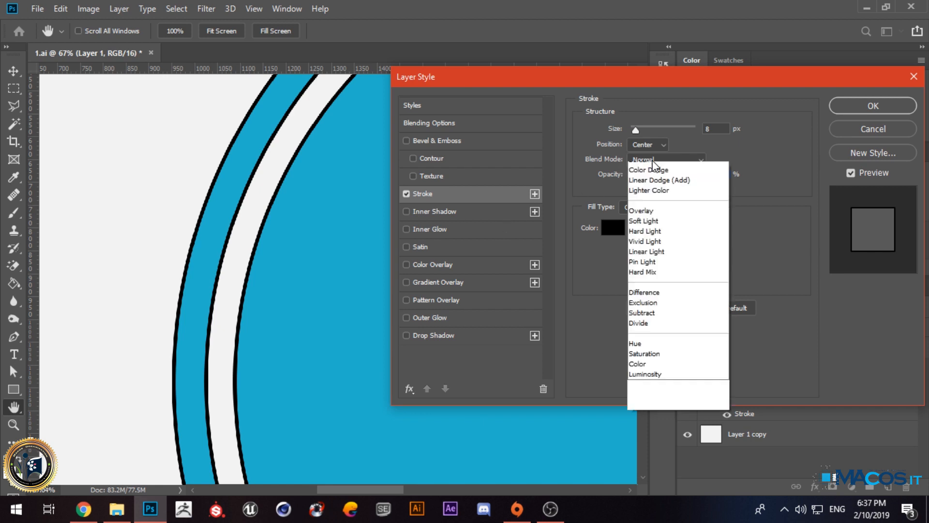
left_click(647, 161)
left_click_drag(696, 175, 693, 174)
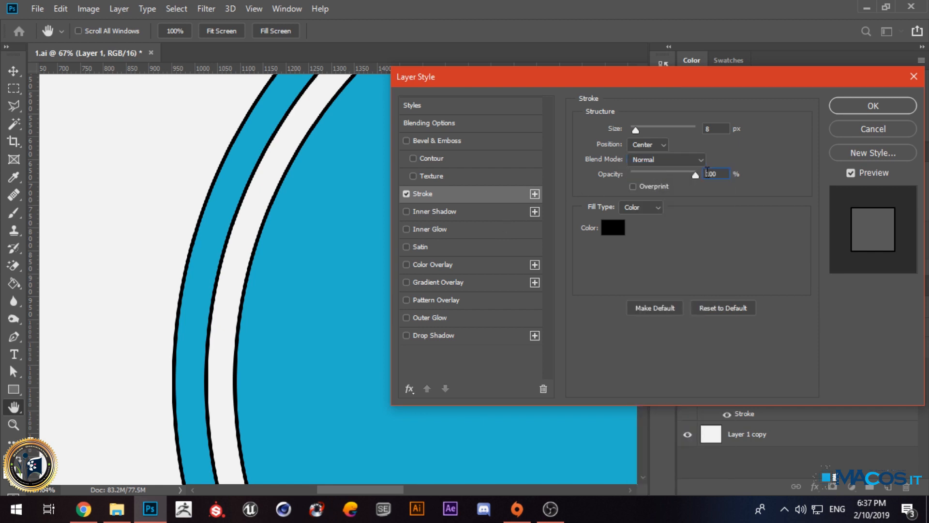
key("Up")
key("Up")
key("Up")
key("Up")
Step: Try the Outside and Inside positions for the stroke and return it to Center
left_click(646, 145)
left_click(644, 155)
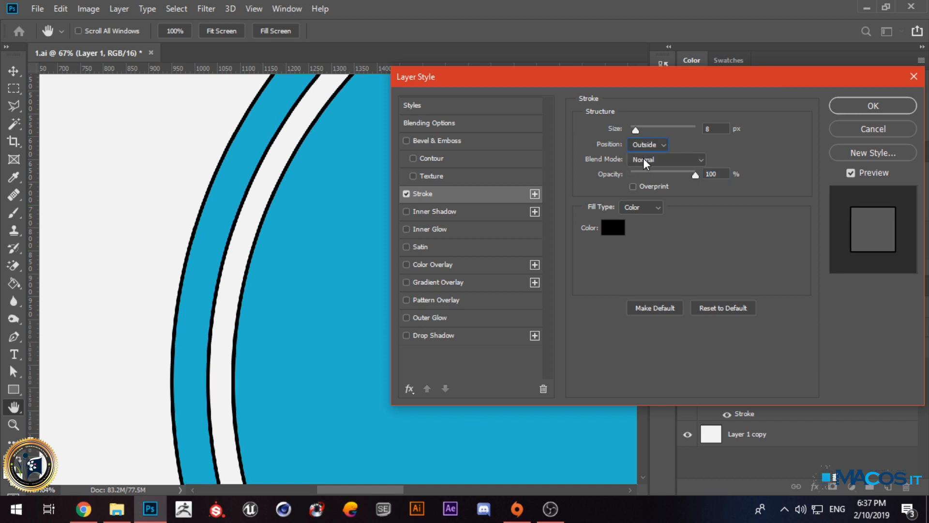
left_click(644, 146)
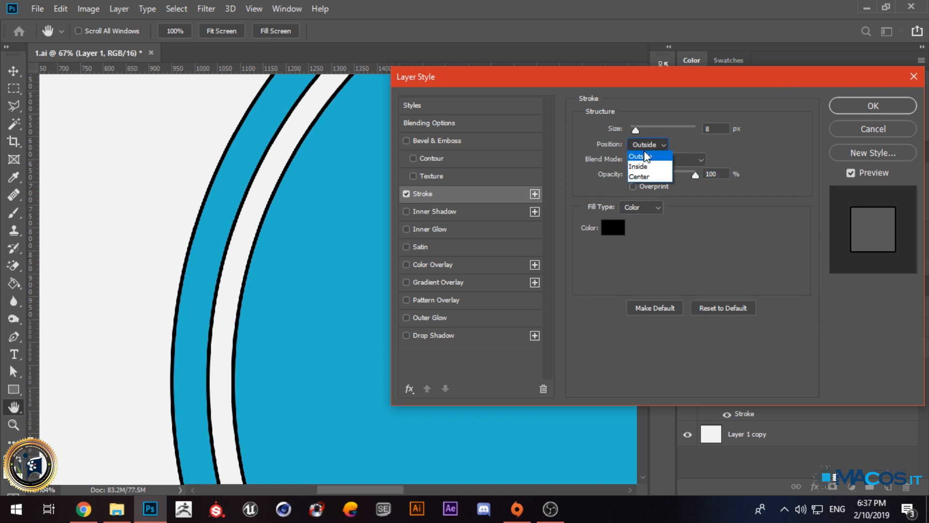
left_click(639, 167)
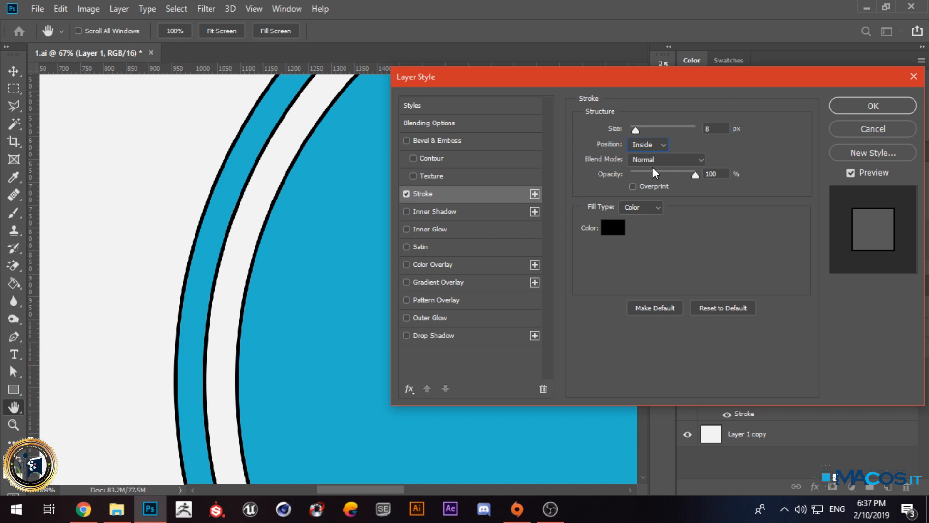
left_click(654, 160)
left_click(643, 145)
left_click(643, 145)
left_click(654, 174)
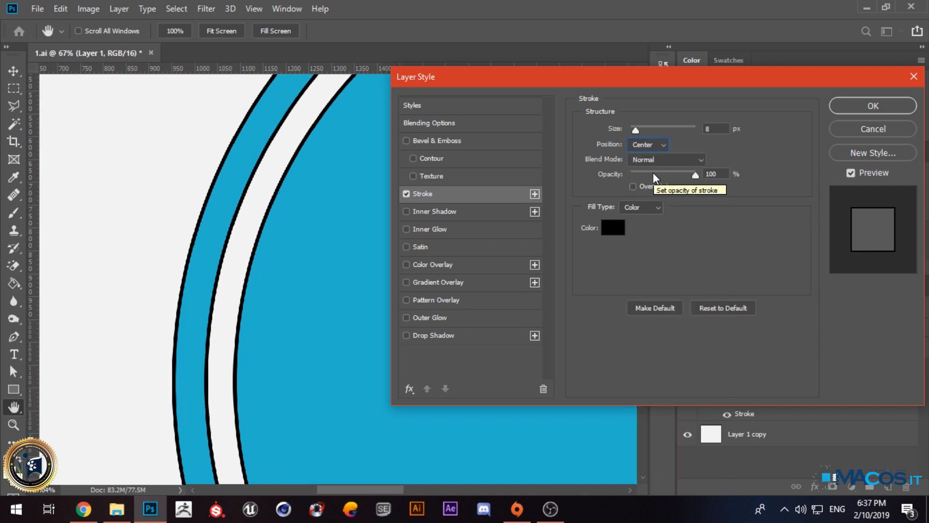
Step: Replace the Stroke with an Inner Shadow at 49% opacity and a 180° angle, without global light
left_click(406, 193)
left_click(422, 213)
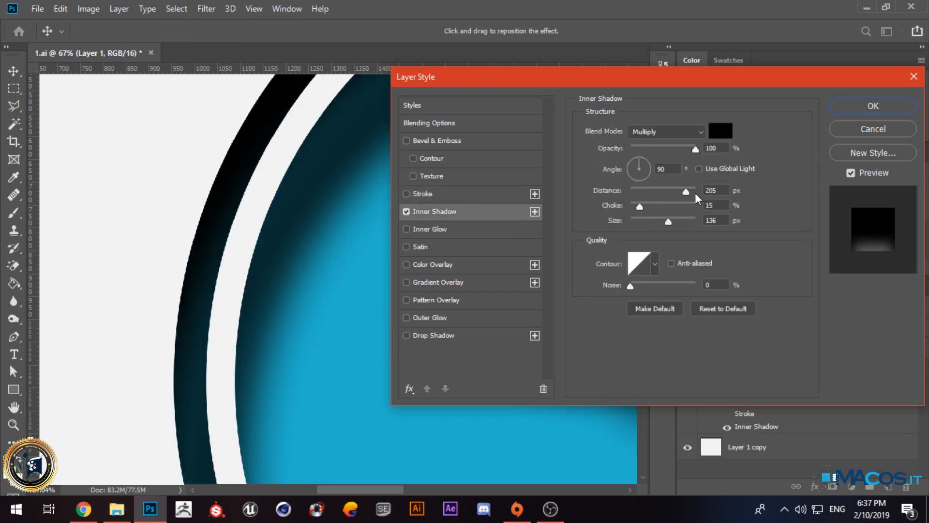
left_click(699, 168)
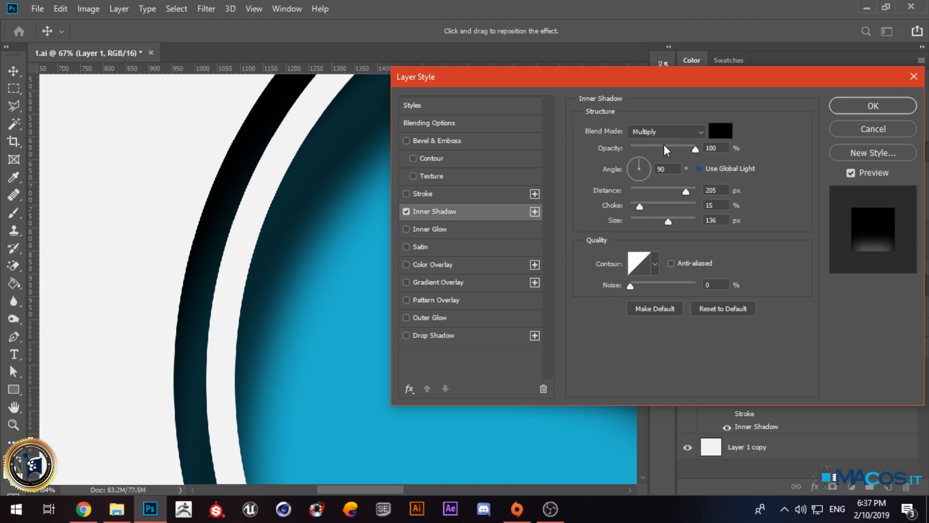
mouse_move(658, 146)
left_mouse_down()
mouse_move(672, 147)
mouse_move(663, 152)
left_mouse_up()
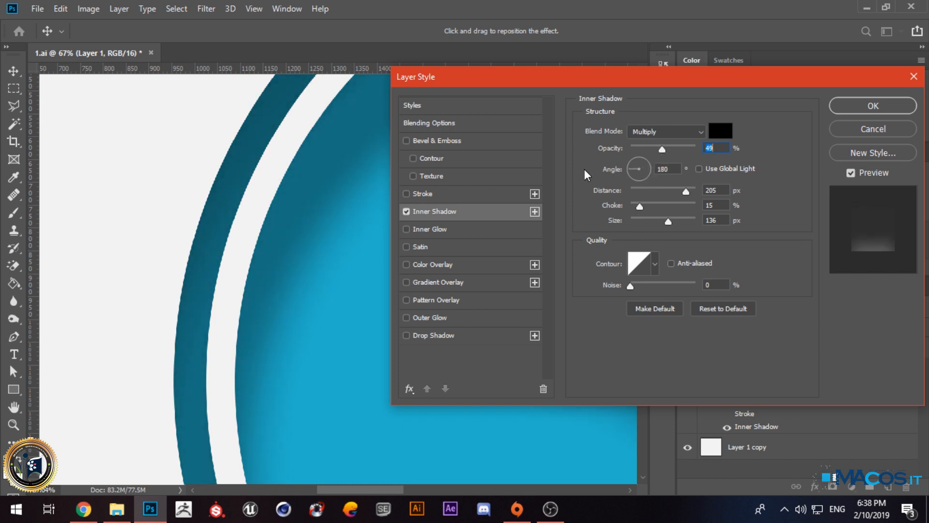
Step: Set the inner shadow's distance to 12 px and size to about 108 px, then apply the style and inspect the logo
key("Tab")
left_click_drag(672, 221, 639, 196)
left_click(874, 106)
scroll(426, 228, "down", 2)
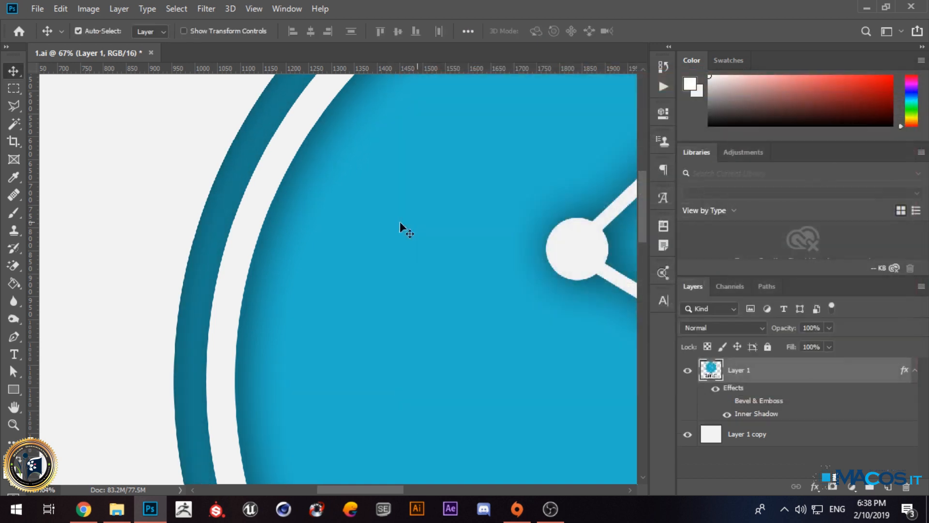
scroll(325, 245, "down", 2)
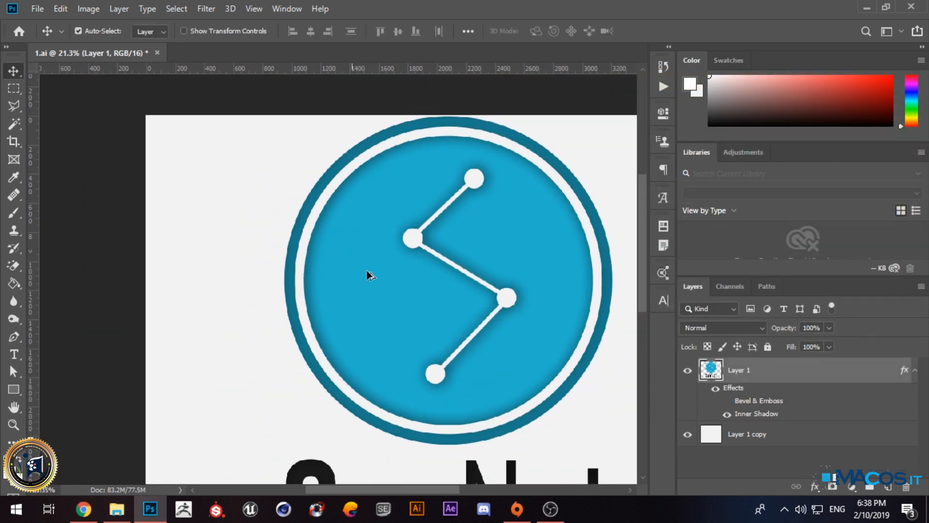
Step: Reopen the layer style of Layer 1 and replace the Inner Shadow with an Inner Glow, comparing the logo with and without it
right_click(776, 417)
left_click(623, 19)
left_click(405, 212)
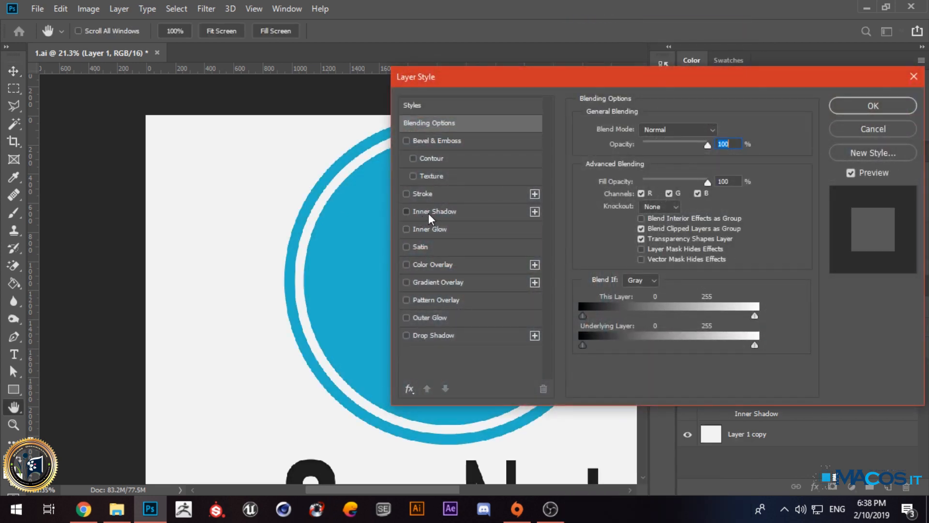
left_click(428, 213)
left_click(425, 229)
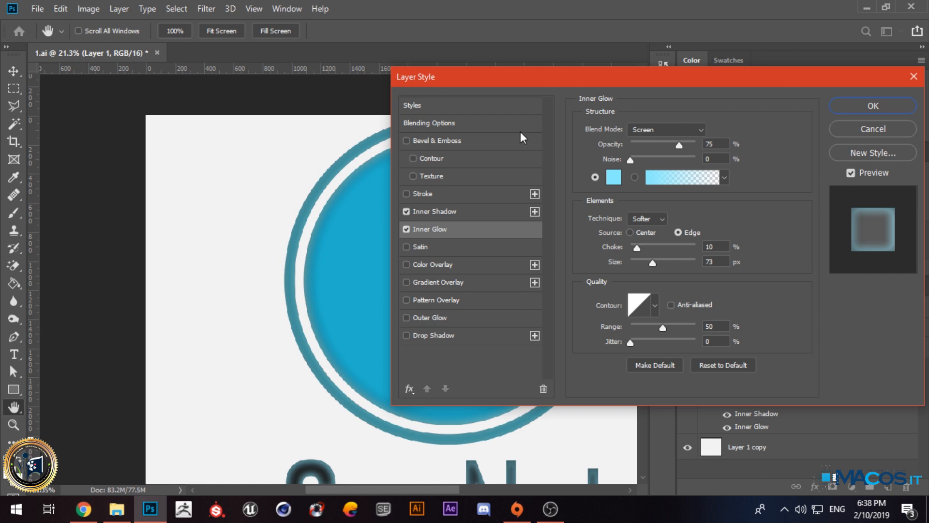
left_click(426, 216)
left_click(406, 211)
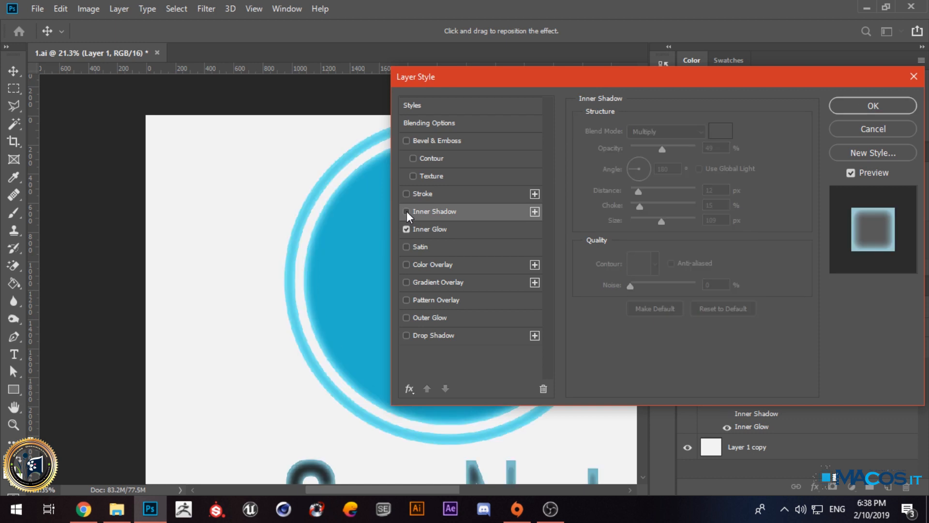
left_click(412, 228)
left_click(407, 229)
left_click(406, 230)
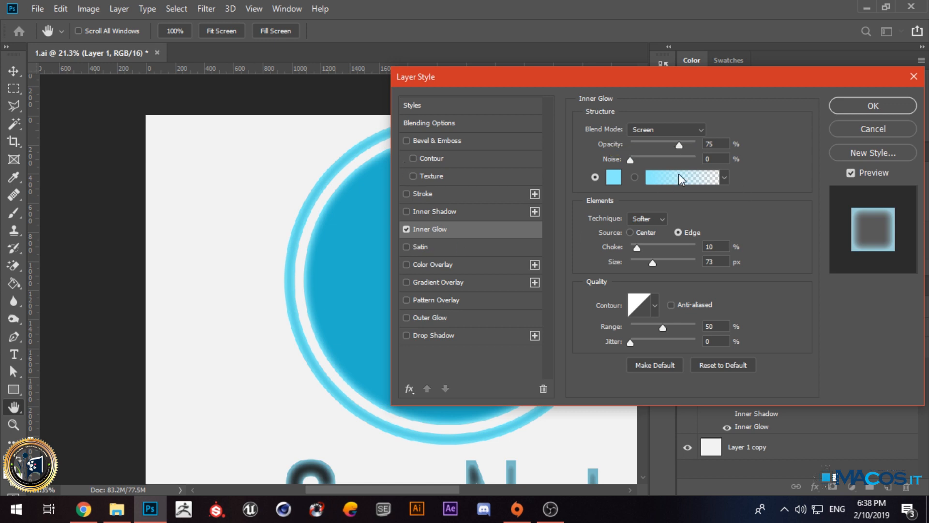
Step: Set the inner glow's opacity to 29%, its size to 142 px and its color to grey #787878
left_click_drag(680, 144, 649, 146)
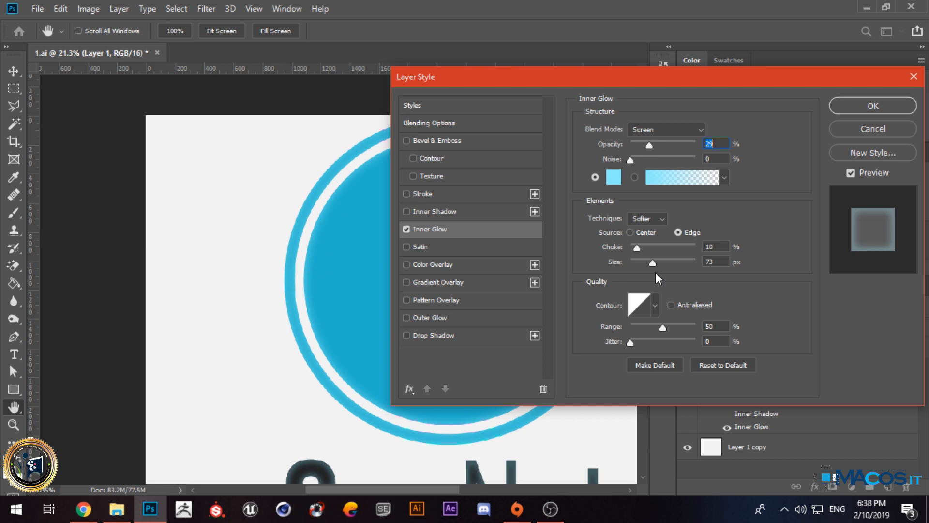
left_click_drag(652, 263, 675, 259)
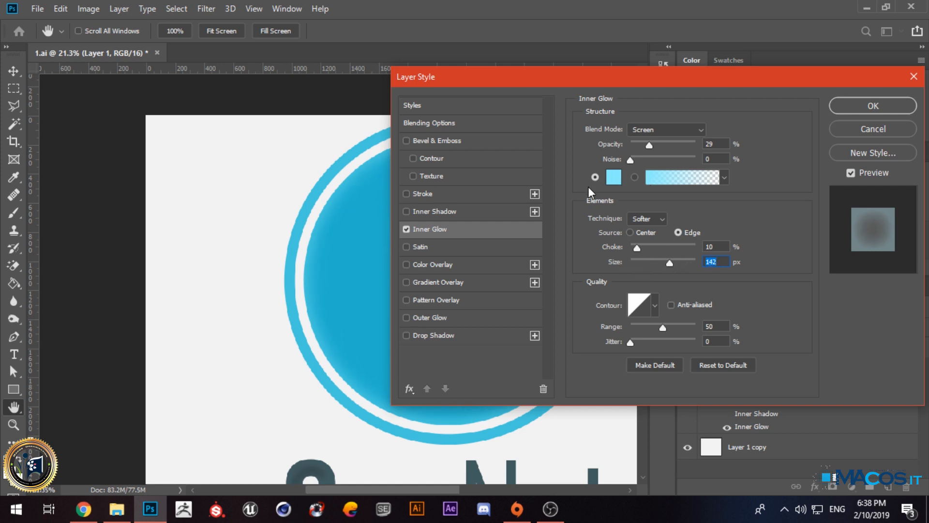
left_click(614, 177)
mouse_move(462, 162)
left_mouse_down()
mouse_move(417, 127)
mouse_move(444, 270)
mouse_move(434, 332)
mouse_move(432, 228)
left_mouse_up()
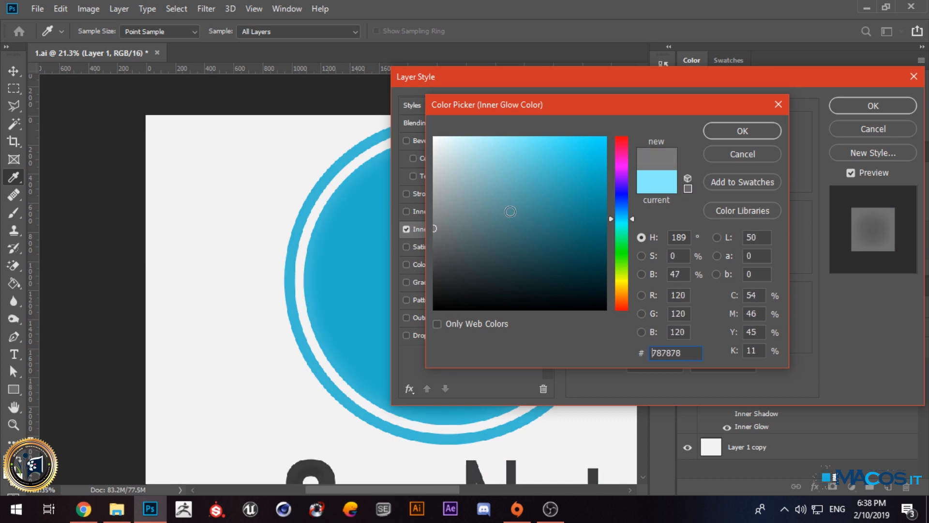
left_click(711, 129)
Step: Replace the Inner Glow with a Color Overlay in white #ffffff
left_click(406, 230)
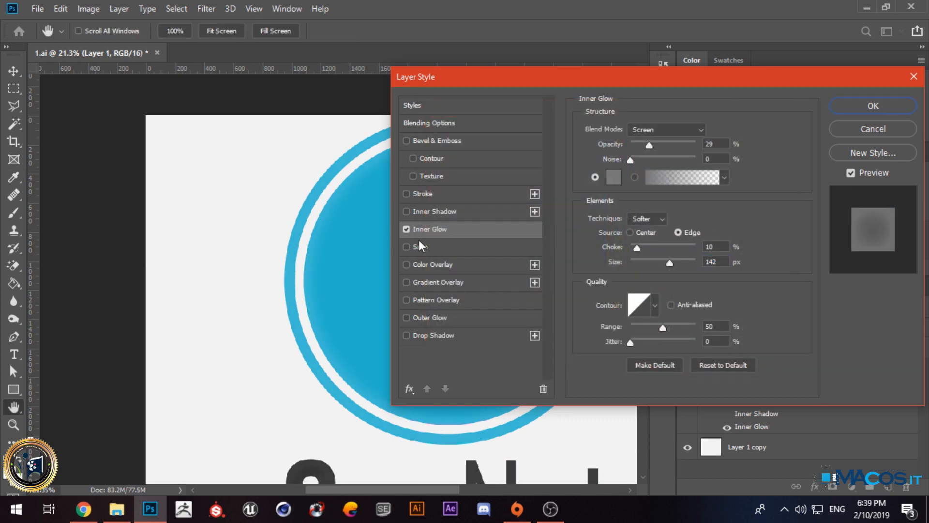
left_click(425, 264)
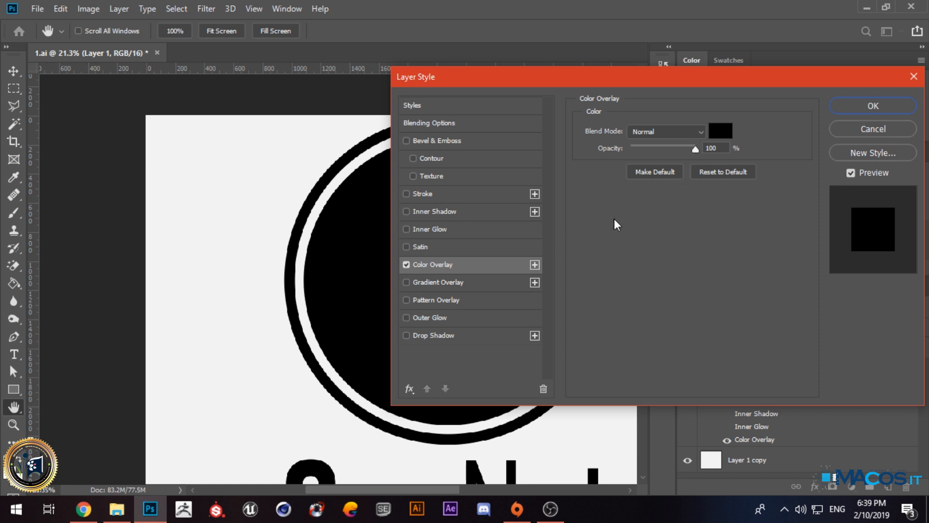
left_click(721, 131)
left_click(606, 139)
left_click_drag(591, 160, 407, 129)
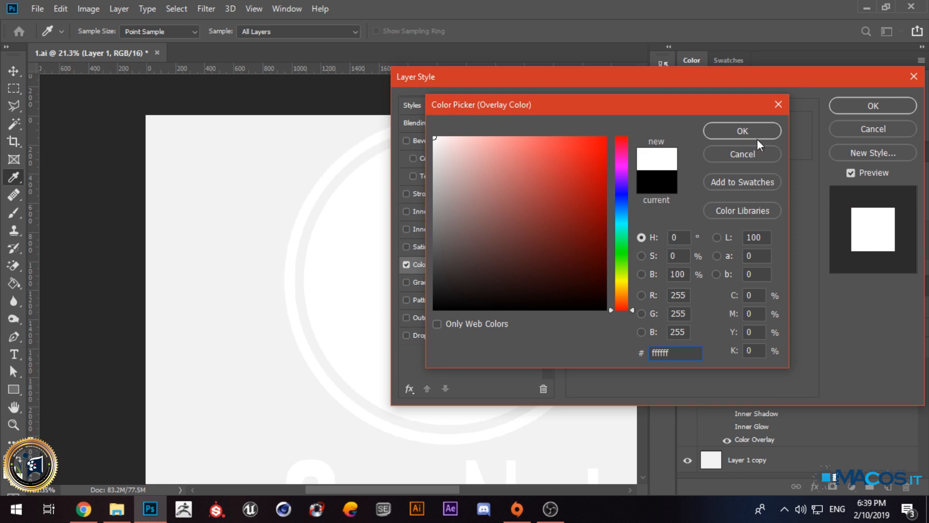
left_click(743, 131)
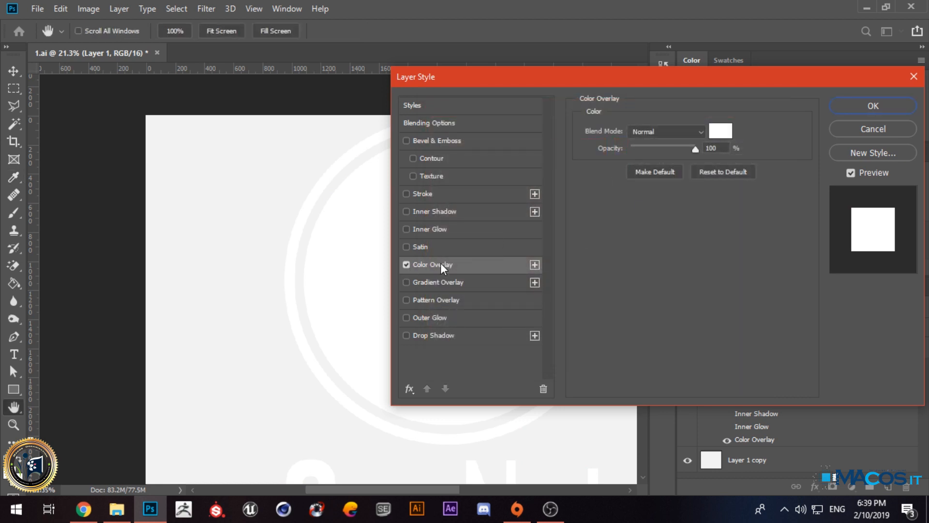
Step: Replace the Color Overlay with a Gradient Overlay, try several presets and choose the violet-to-orange gradient
left_click(406, 265)
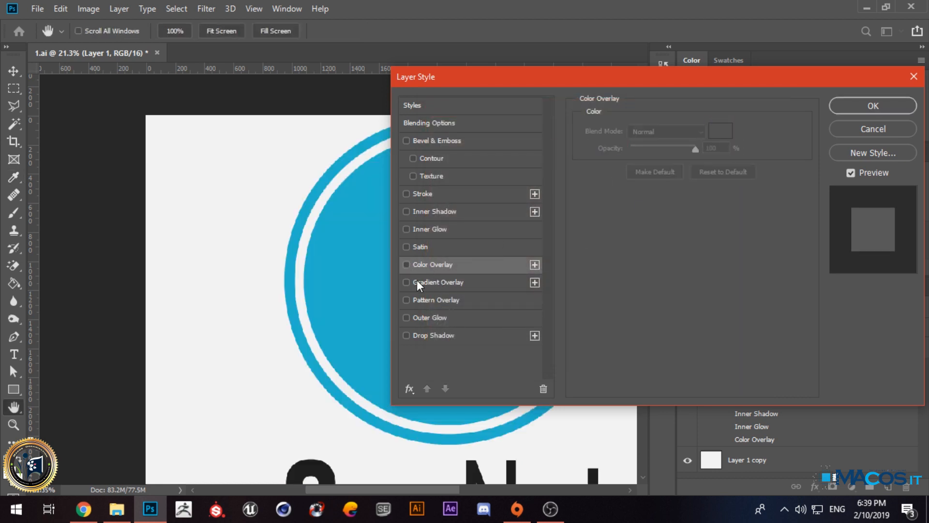
left_click(407, 283)
left_click(430, 284)
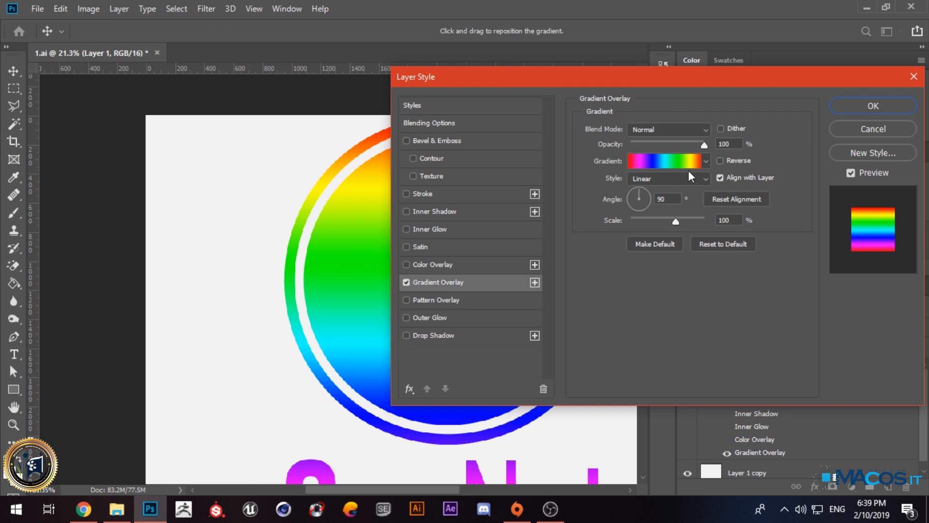
left_click(706, 161)
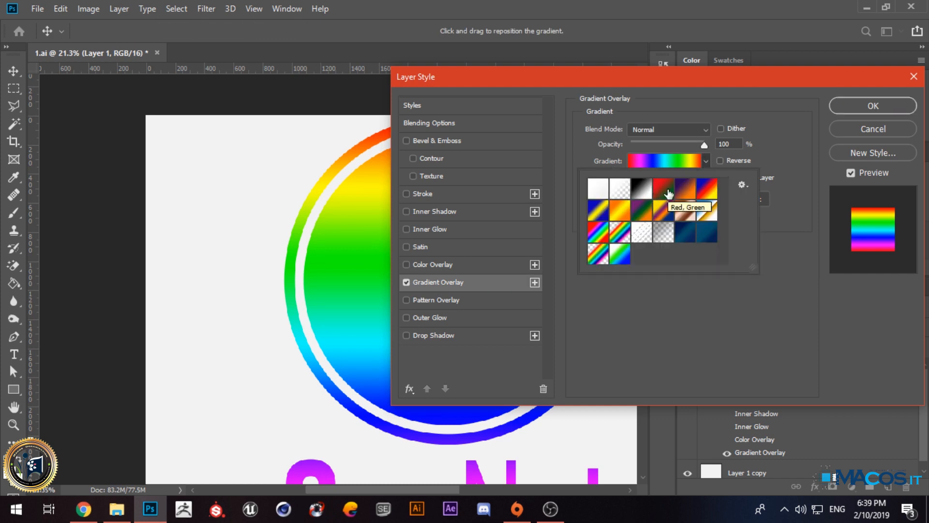
left_click(668, 194)
left_click(690, 195)
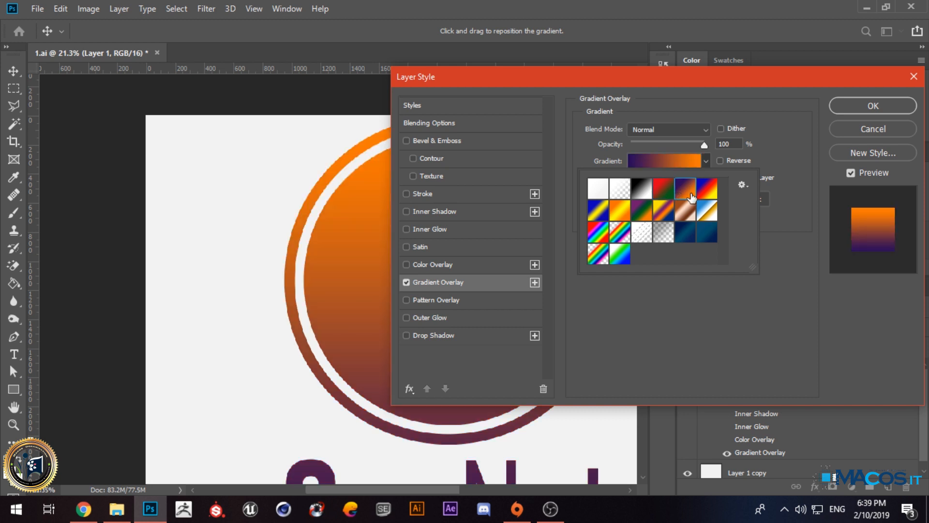
left_click(692, 233)
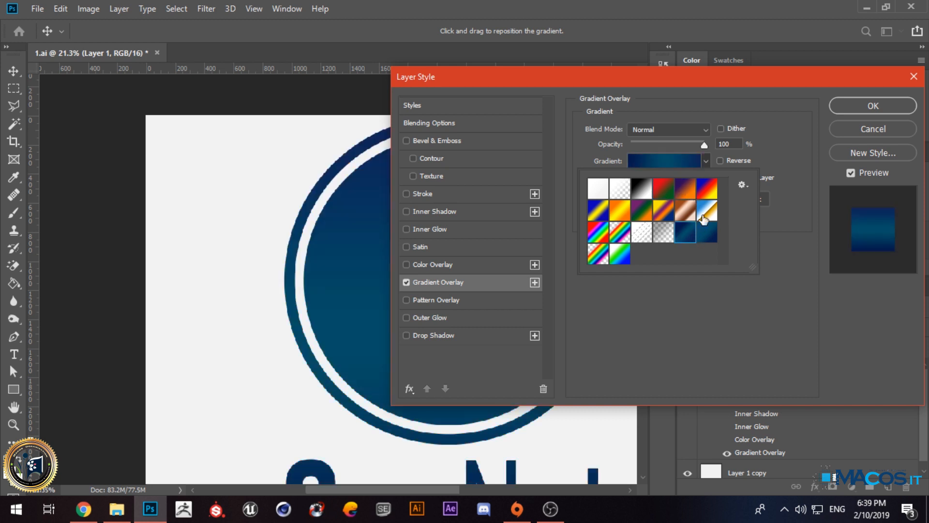
left_click(686, 190)
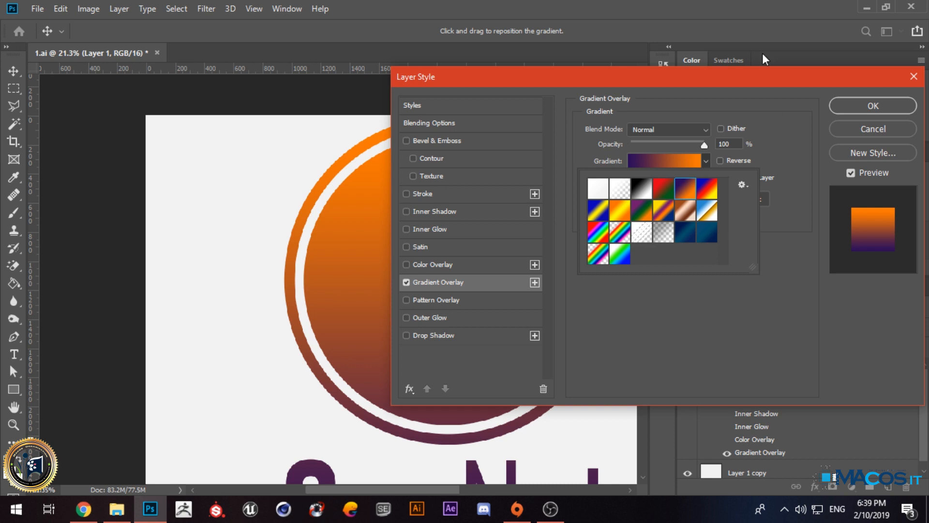
left_click(742, 103)
Step: Set the gradient overlay's angle to -91° and its style to Radial
left_click_drag(673, 194, 640, 222)
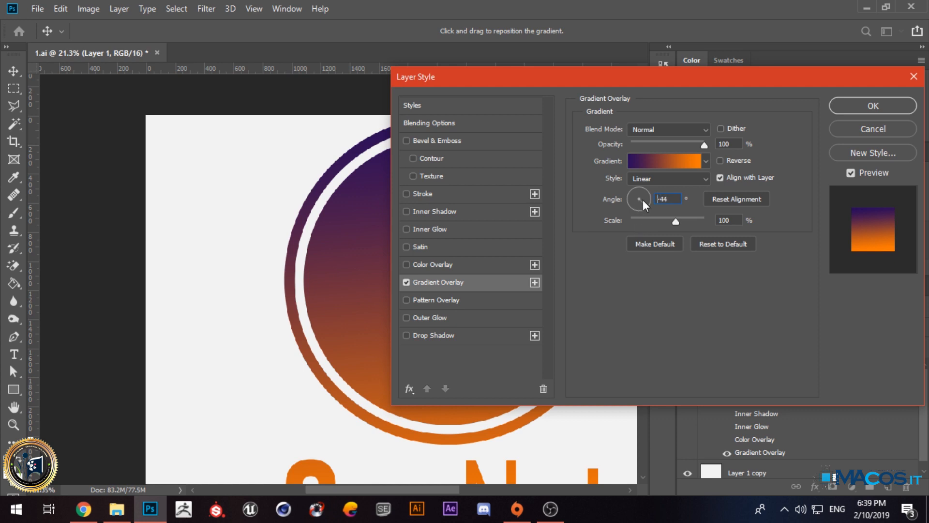
left_click_drag(642, 161, 637, 238)
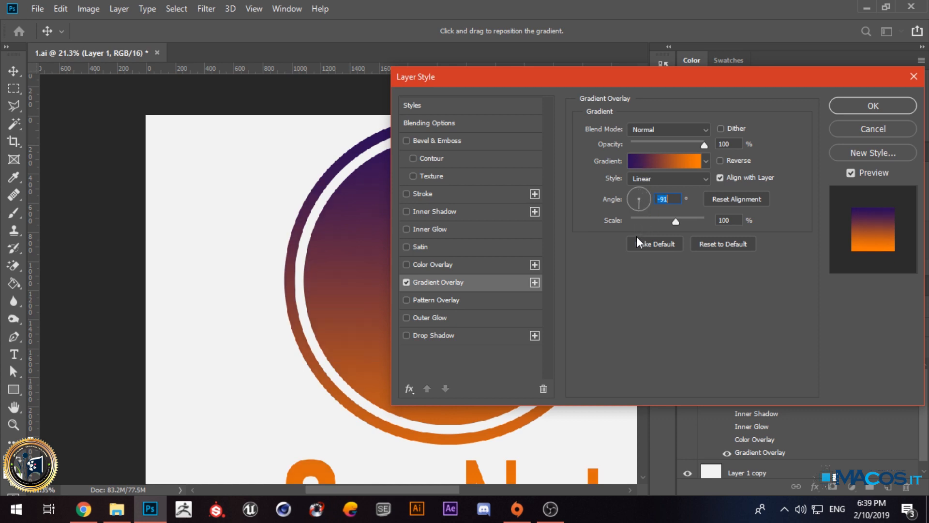
left_click(650, 182)
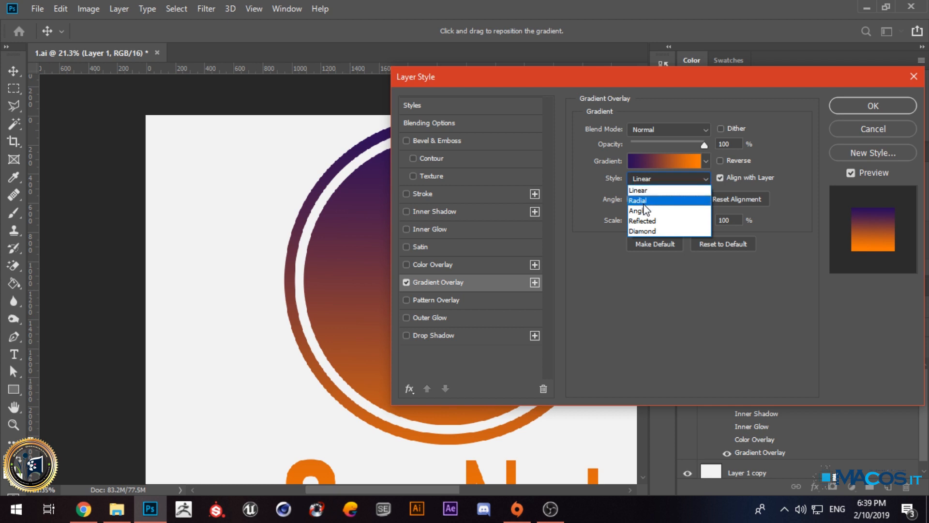
left_click(644, 201)
Step: Move the Layer Style dialog aside and change the gradient overlay's style to Angle
left_click(657, 183)
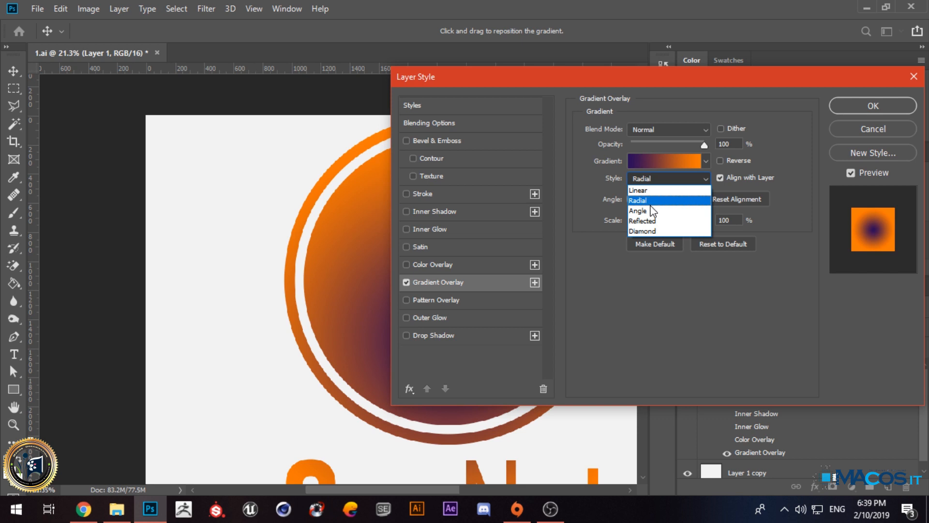
left_click_drag(569, 83, 512, 82)
left_click(514, 179)
left_click(513, 213)
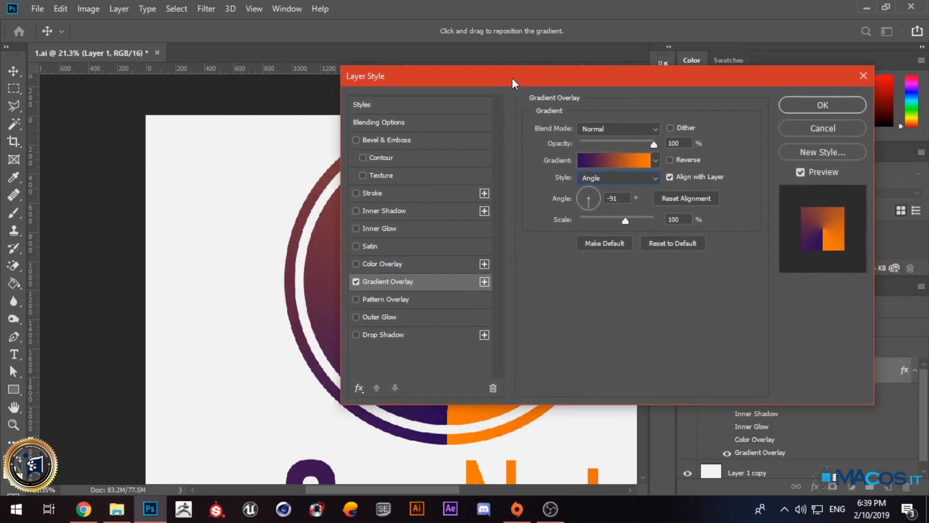
Step: Try the Reflected and Diamond styles for the gradient overlay and set the style to Linear
left_click(614, 182)
left_click(609, 220)
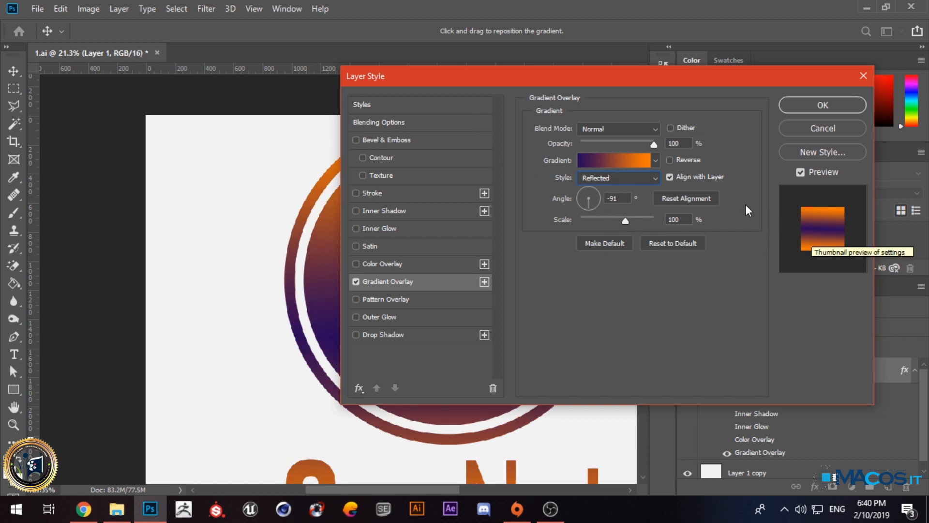
left_click(629, 178)
left_click(618, 229)
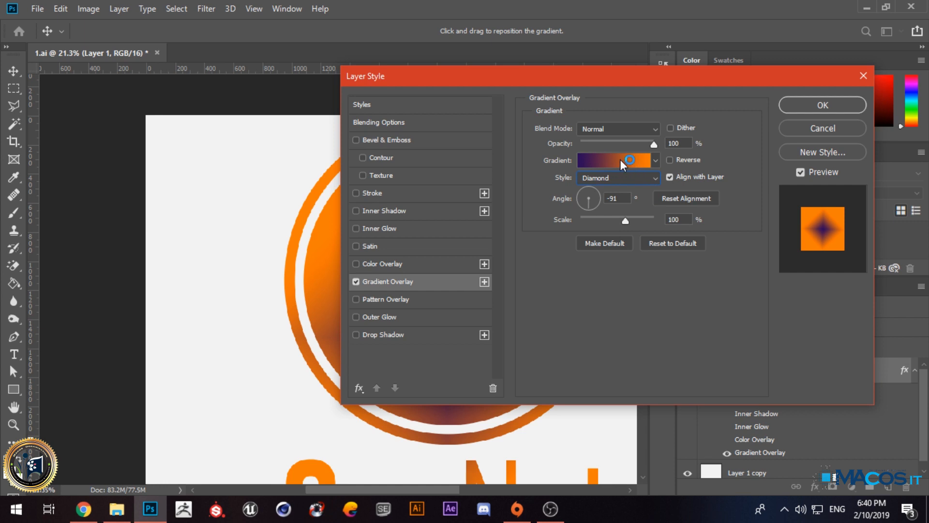
left_click(618, 177)
left_click(609, 209)
left_click(608, 181)
left_click(611, 192)
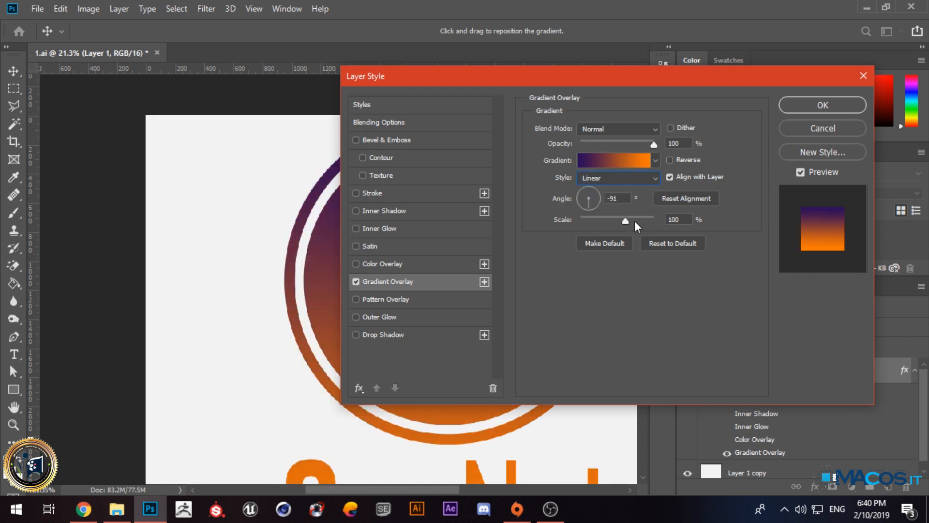
Step: Set the gradient overlay's scale to 141% and move the Layer Style dialog to uncover more of the logo
left_click_drag(623, 220, 648, 219)
left_click_drag(532, 75, 524, 129)
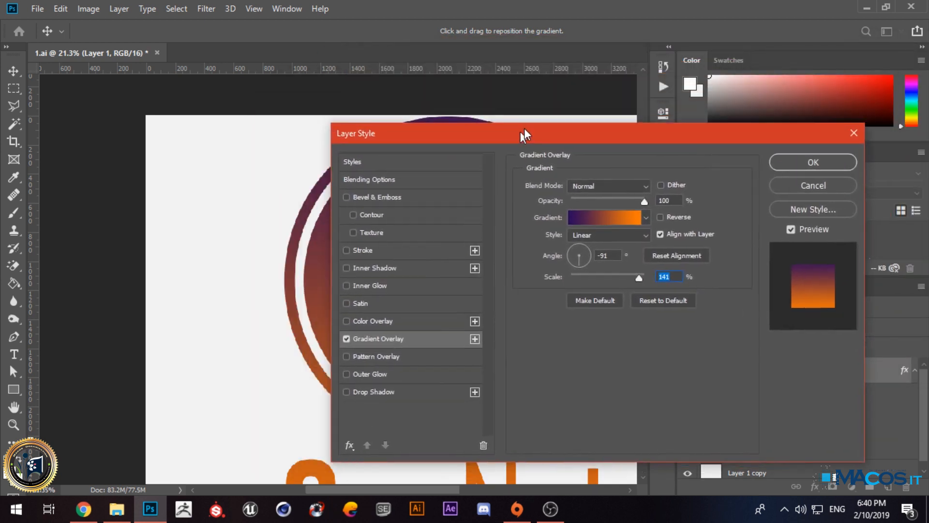
left_click_drag(404, 128, 448, 55)
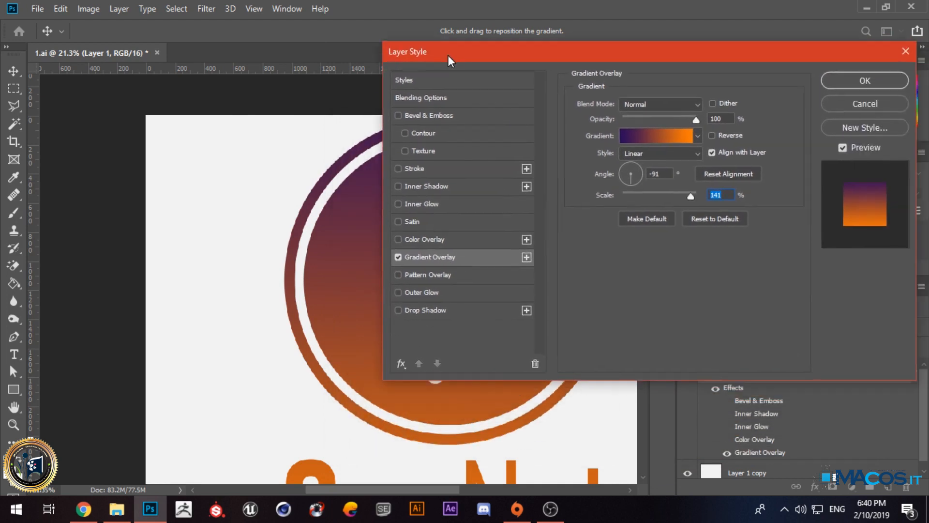
Step: Replace the Gradient Overlay with a Pattern Overlay using the dark blue pattern
left_click(398, 257)
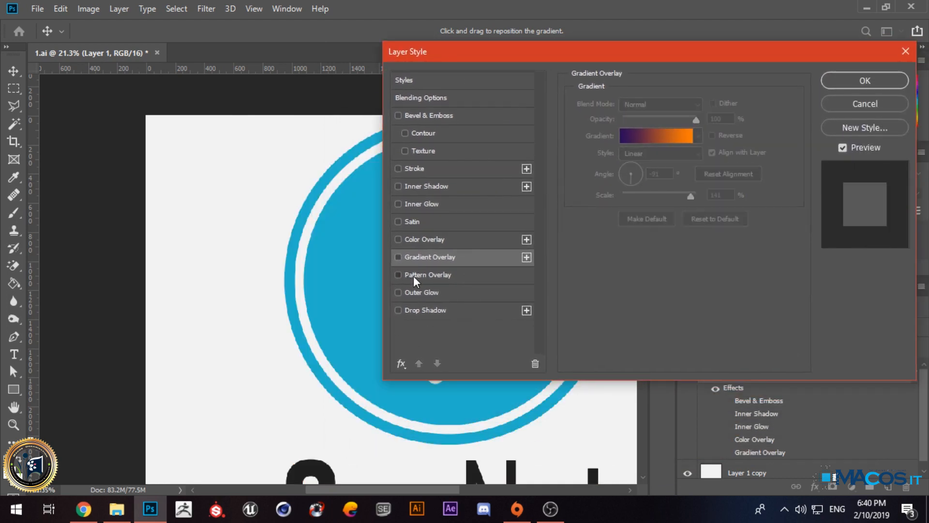
left_click(414, 275)
left_click(667, 149)
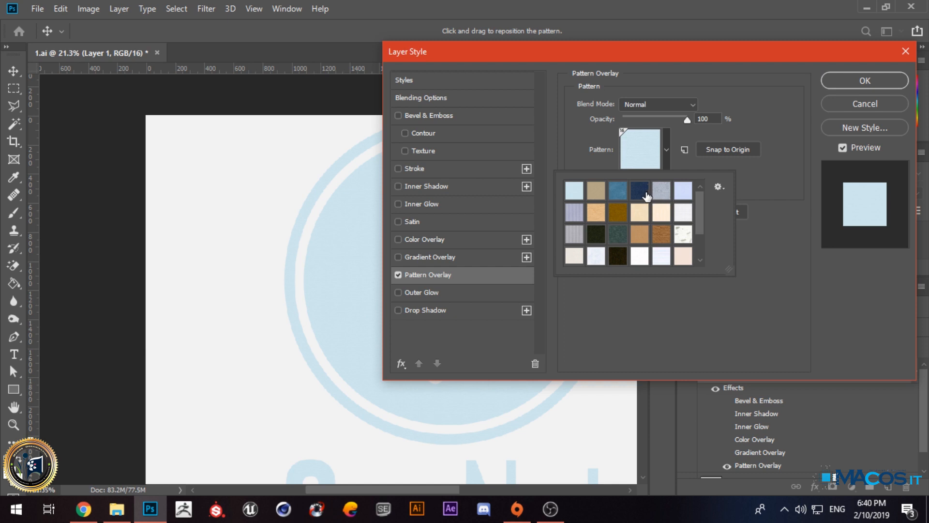
left_click(639, 190)
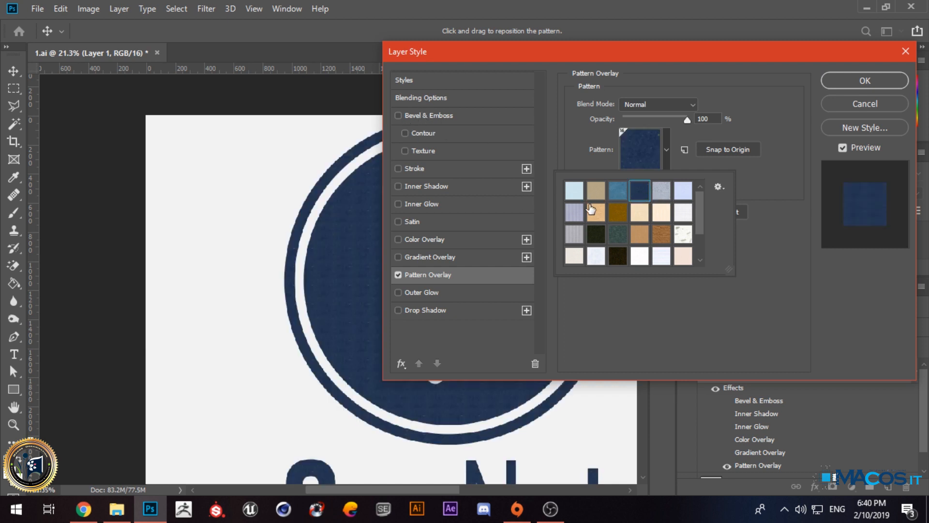
Step: Try several other overlay patterns, choose the dark red one and apply the layer style to the logo
left_click(638, 236)
left_click(625, 199)
left_click(596, 256)
left_click(618, 256)
left_click(718, 187)
left_click(699, 198)
left_click_drag(699, 197, 700, 225)
left_click(639, 234)
left_click(618, 234)
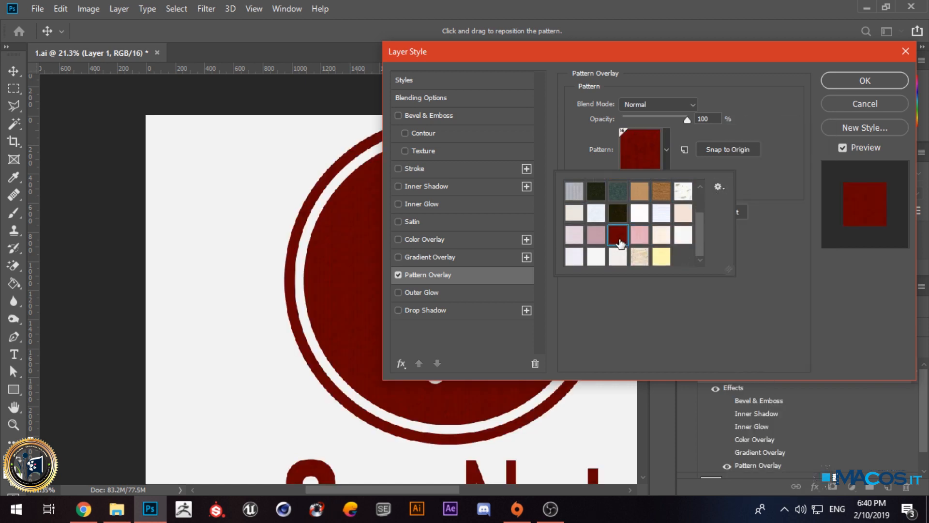
left_click(855, 83)
key("ctrl+0")
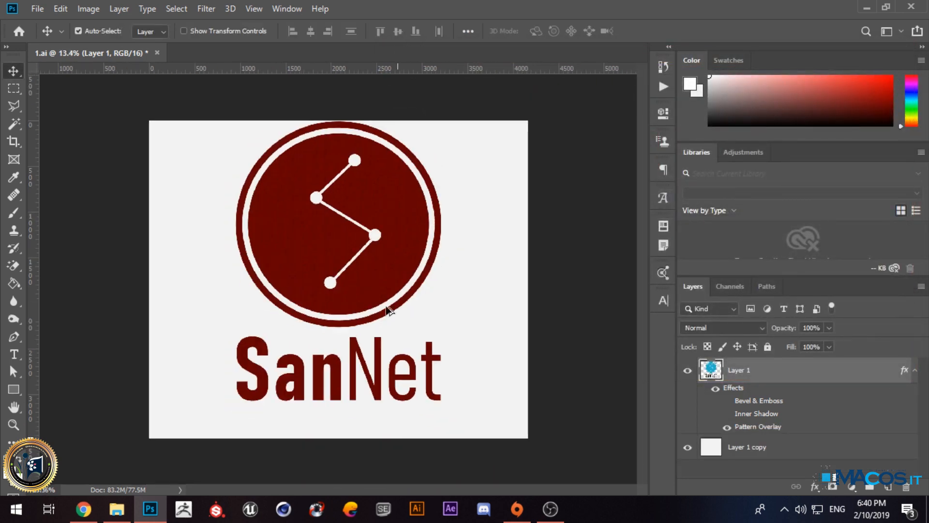
scroll(304, 245, "up", 15)
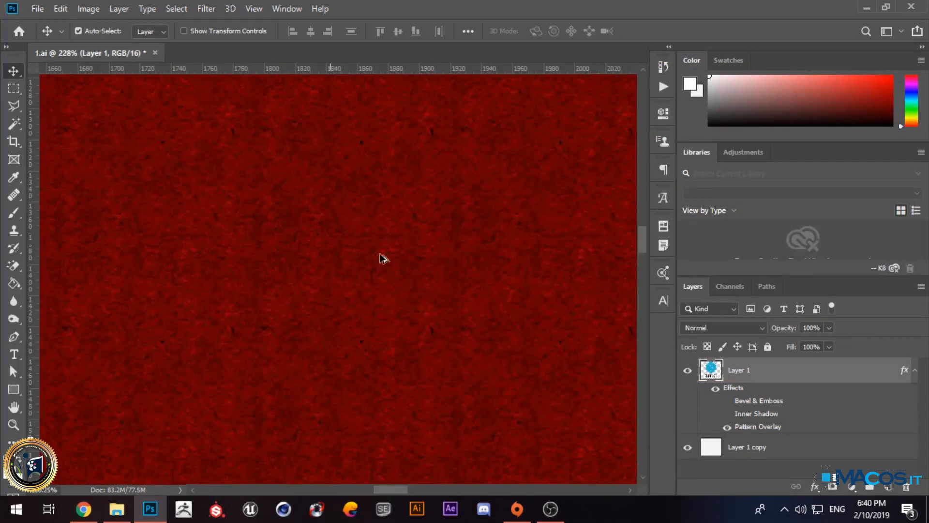
Step: Reopen Layer 1's blending options and replace the Pattern Overlay with an Outer Glow
right_click(775, 373)
left_click(552, 19)
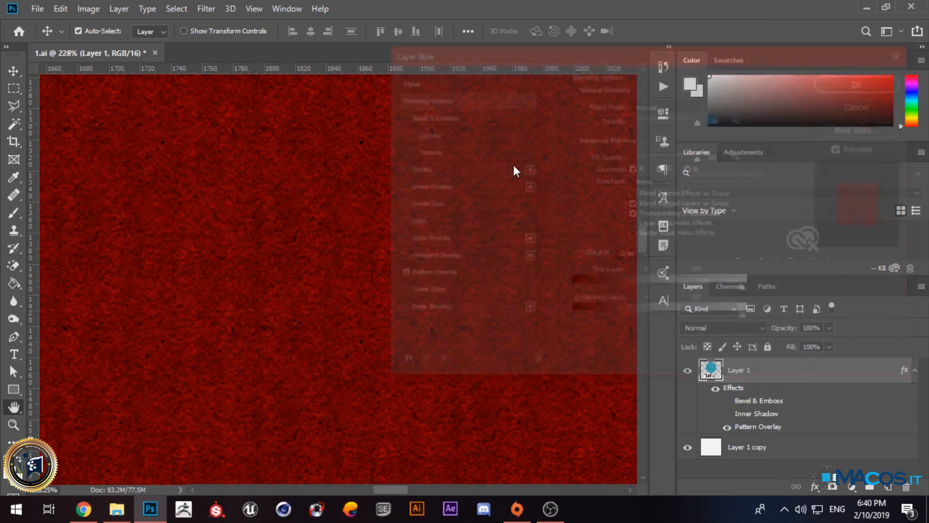
left_click(398, 274)
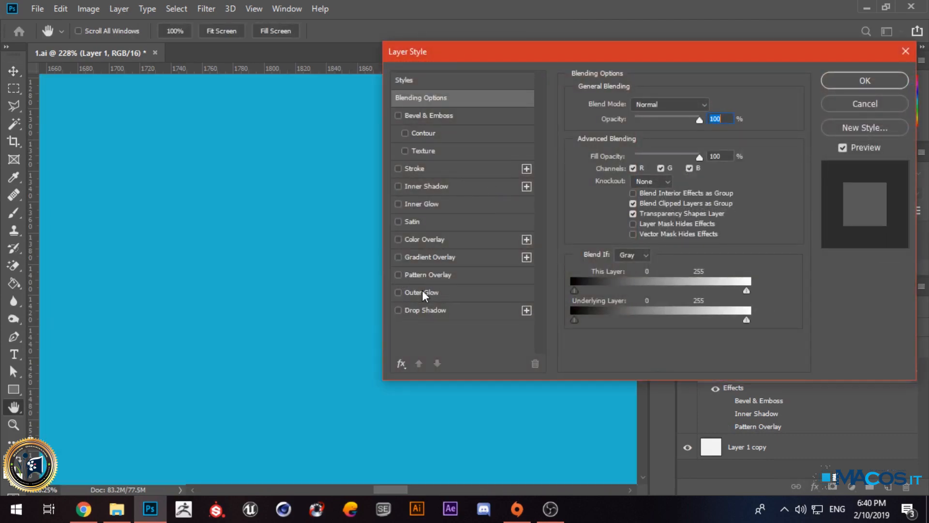
left_click(422, 291)
scroll(246, 176, "down", 10)
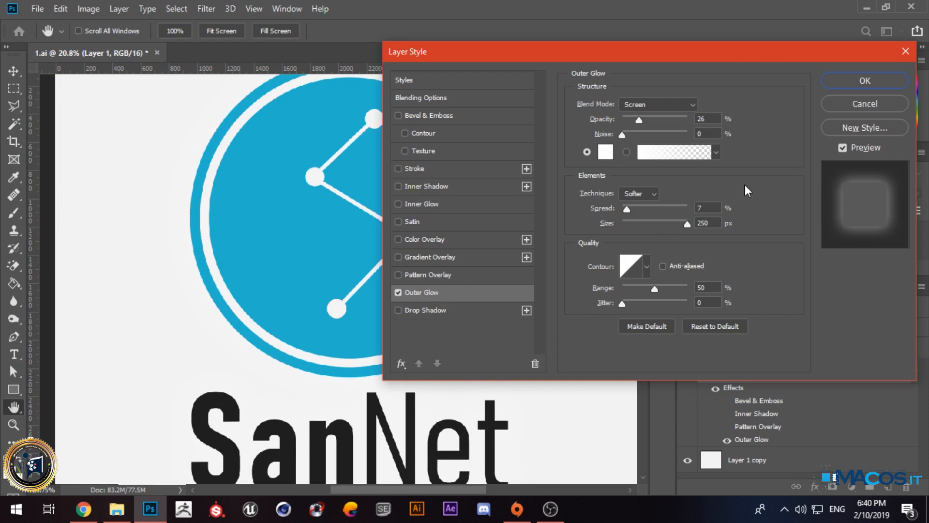
Step: Set the outer glow to 68% opacity, 36% spread and 188 px size, and change its color to red
left_click_drag(637, 119, 667, 118)
left_click_drag(688, 223, 646, 209)
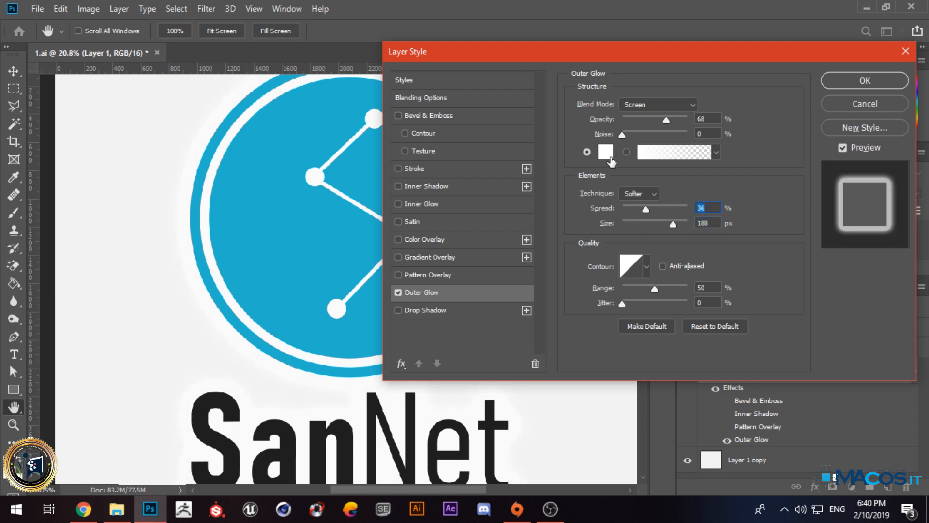
left_click(605, 151)
left_click_drag(600, 145, 682, 106)
left_click(748, 131)
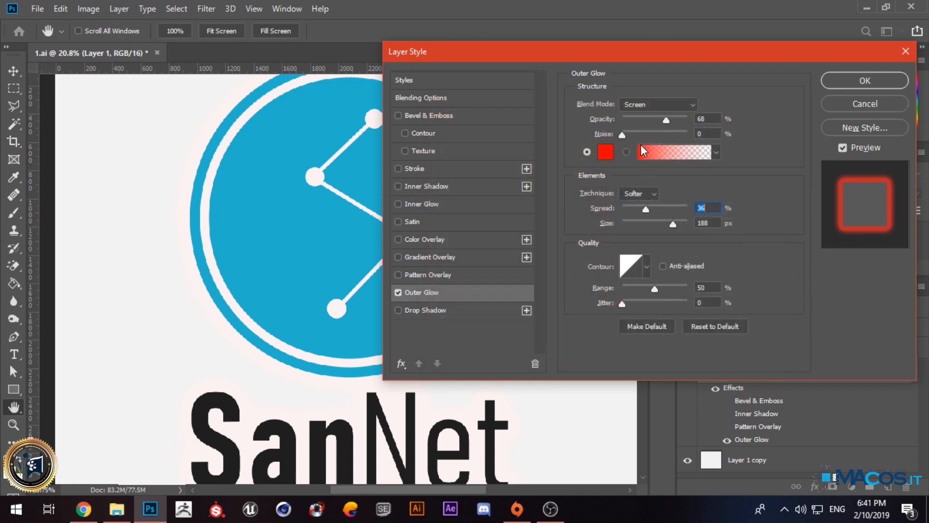
Step: Raise the outer glow's opacity to 100% and its size to 250 px
left_click_drag(666, 121, 687, 120)
key("Tab")
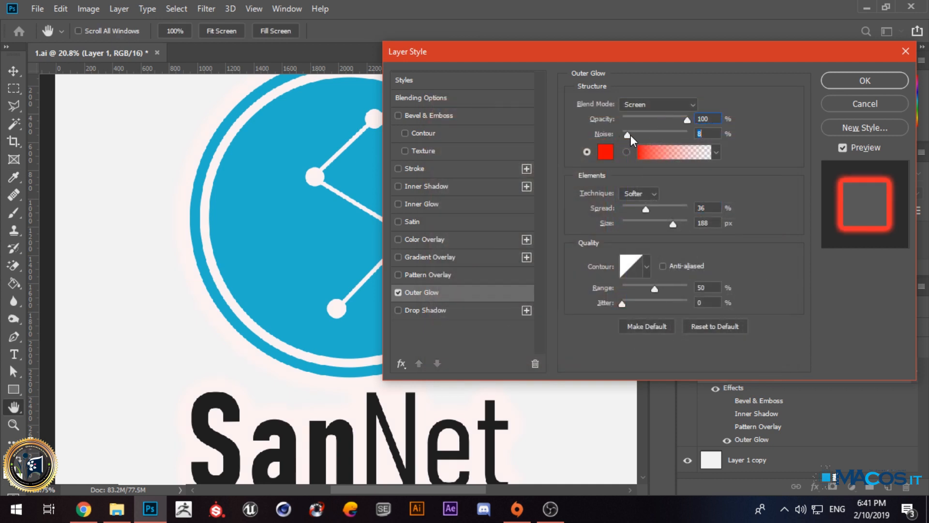
left_click_drag(667, 225, 686, 228)
Step: Try the Multiply blend mode on the outer glow and return it to Screen
left_click(665, 99)
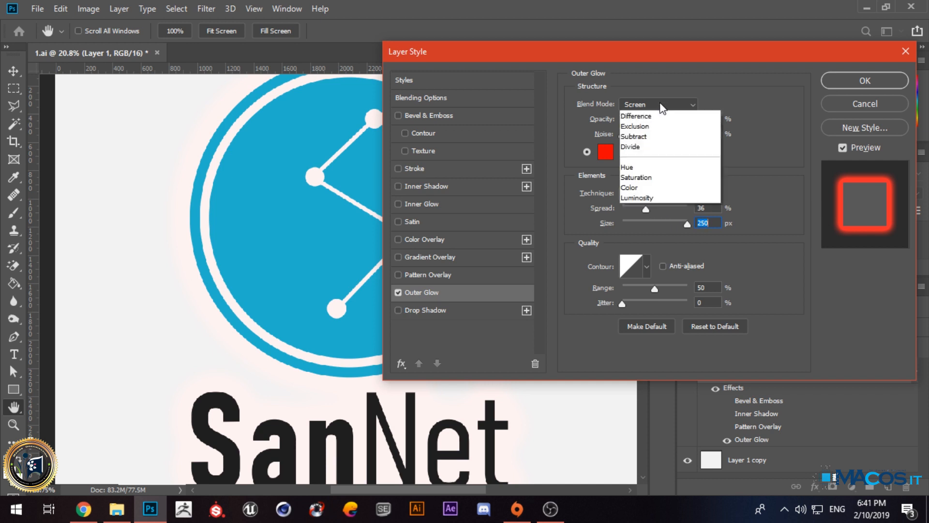
left_click(642, 141)
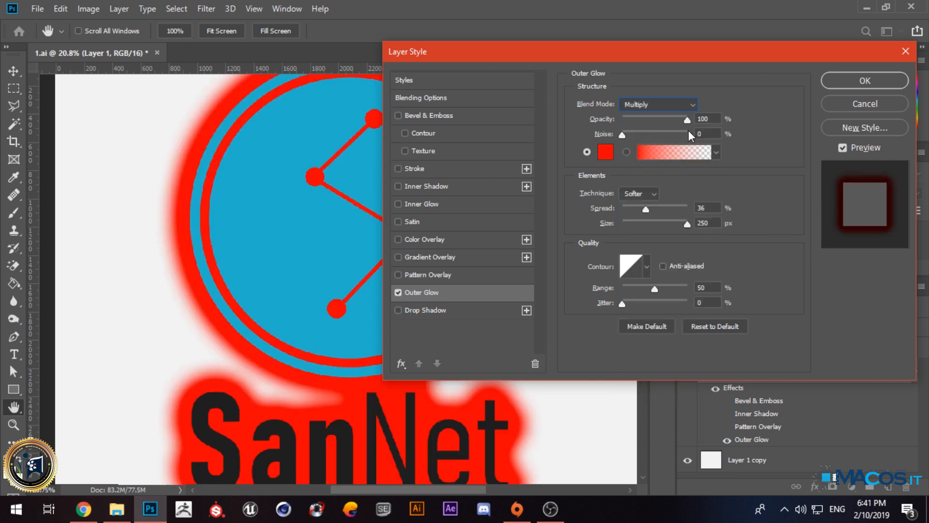
left_click(659, 105)
left_click(659, 216)
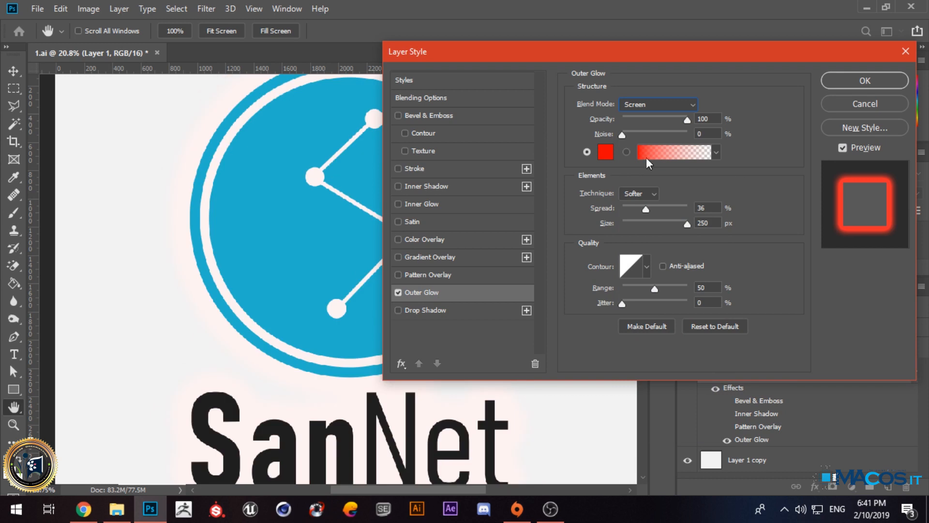
Step: Set the outer glow's technique to Precise and its spread to 50%, and apply the layer style
left_click(587, 151)
left_click(634, 193)
left_click(637, 203)
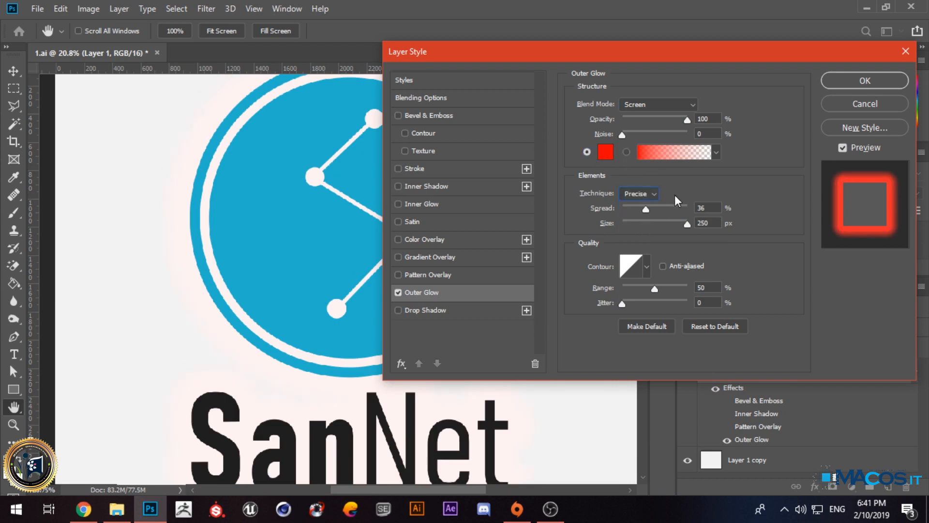
left_click_drag(645, 209, 707, 202)
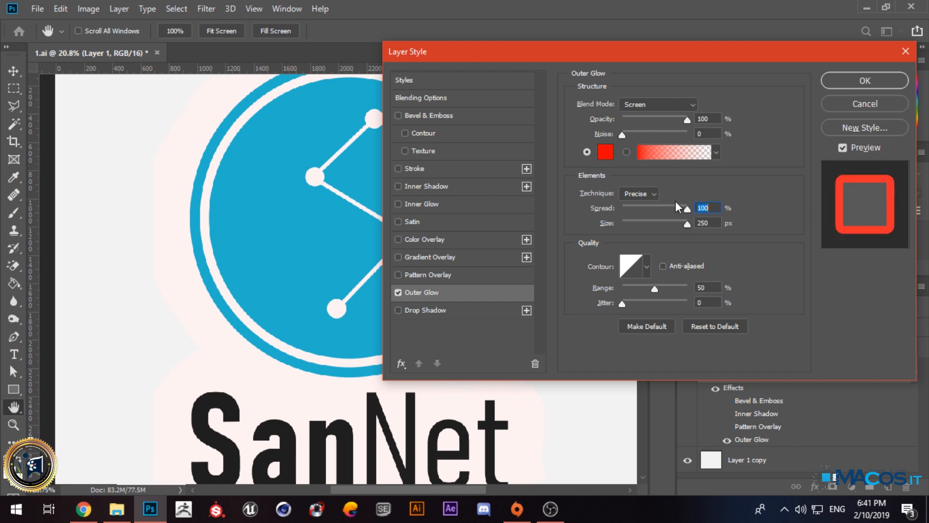
key("shift+Down")
key("shift+Down")
key("shift+Down")
key("shift+Down")
key("shift+Down")
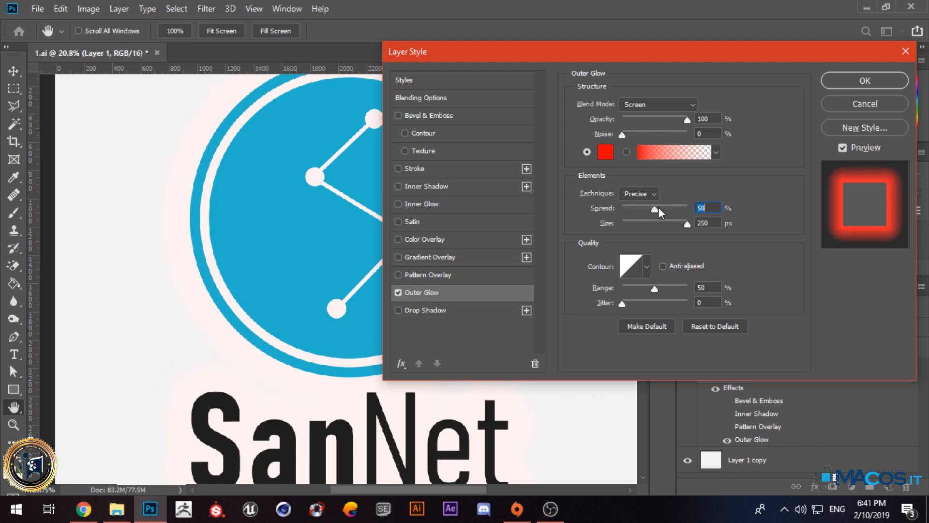
left_click(887, 87)
Step: Hide the Layer 1 copy background and reduce Layer 1's outer glow opacity to 54%
left_click(687, 460)
right_click(750, 370)
left_click(629, 21)
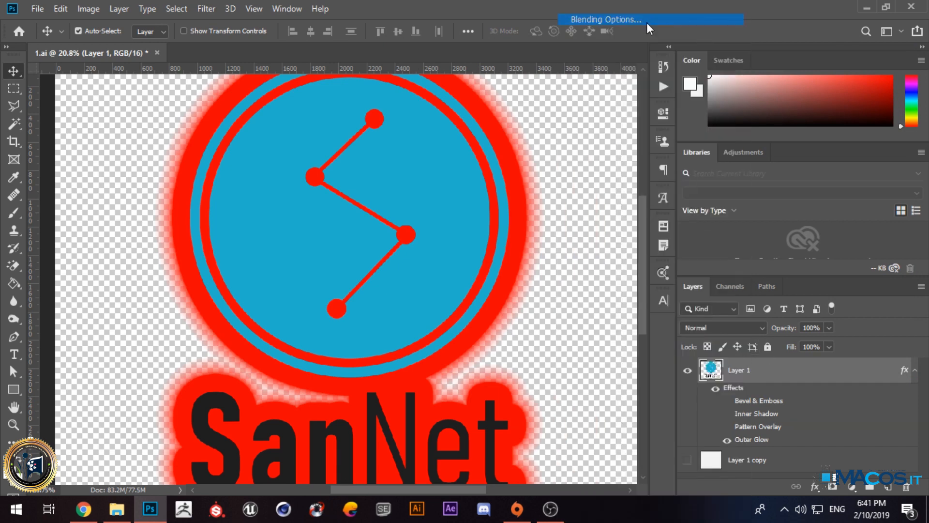
left_click(422, 292)
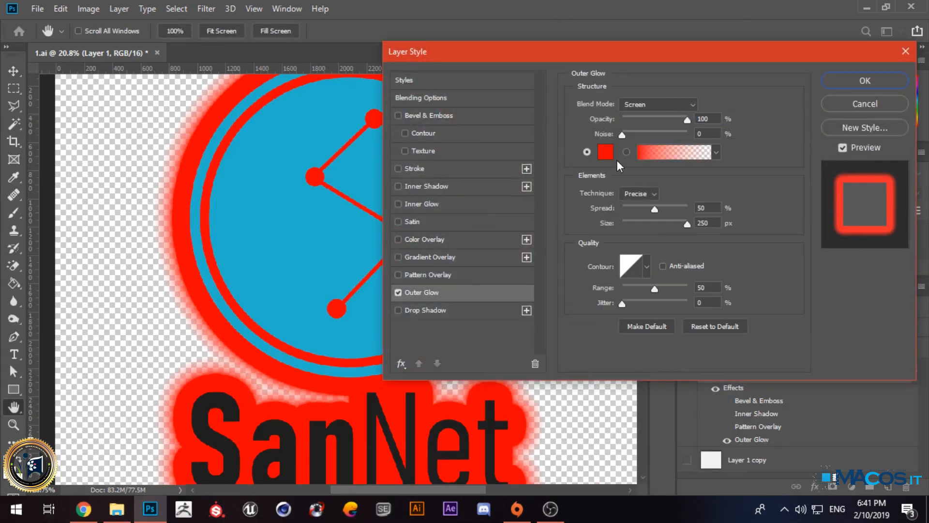
mouse_move(664, 116)
left_mouse_down()
mouse_move(646, 116)
mouse_move(657, 116)
left_mouse_up()
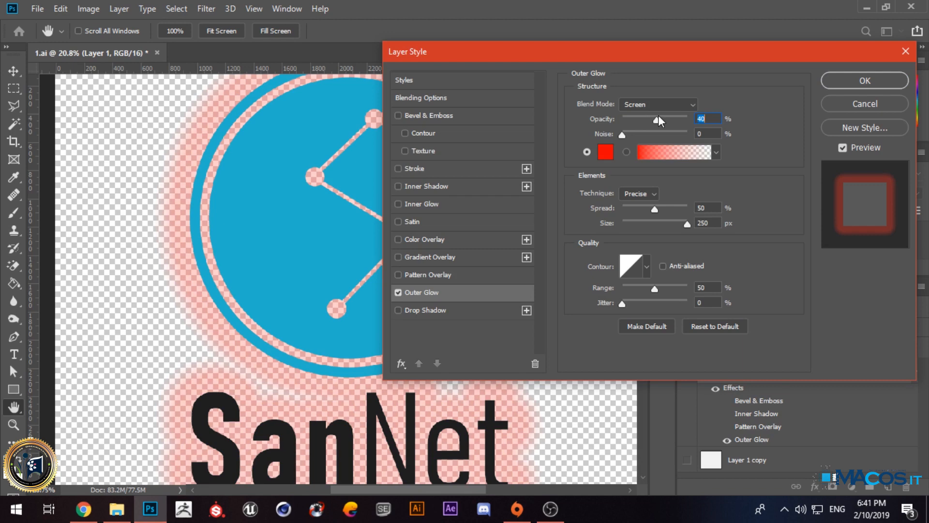
left_click(823, 85)
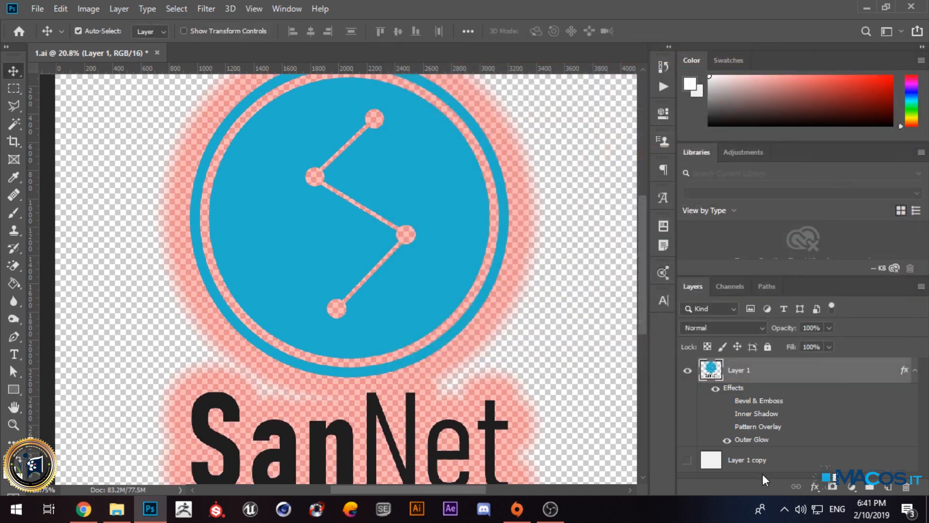
Step: Set the background color to black #000000, show Layer 1 copy and fill it with black
left_click(755, 459)
left_click(19, 485)
left_click(437, 309)
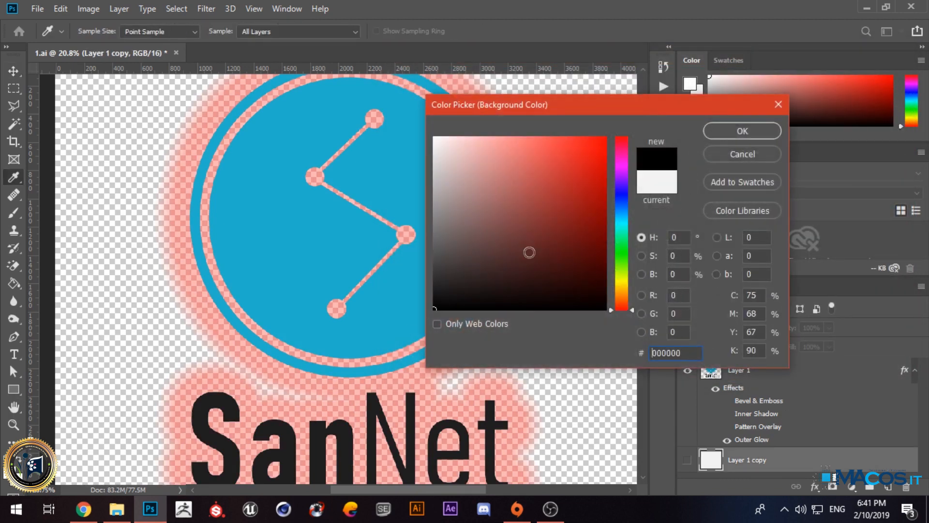
left_click(716, 133)
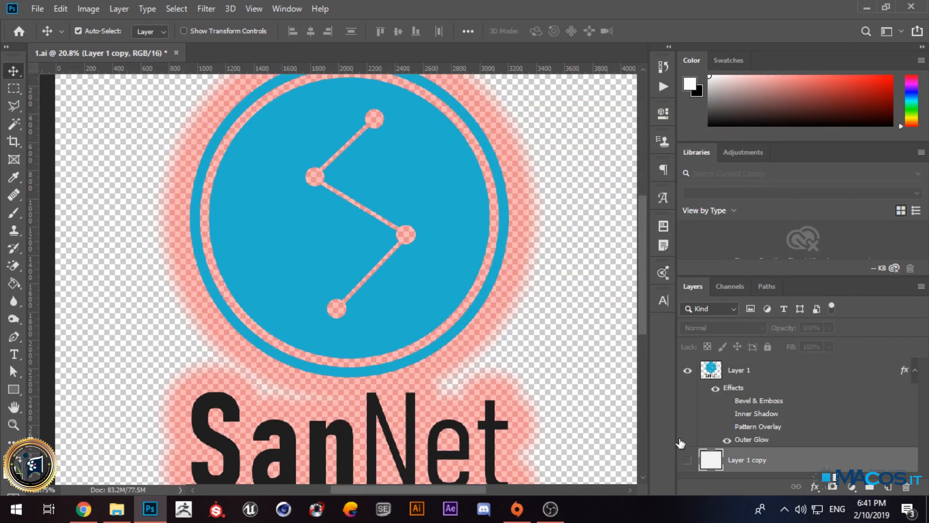
left_click(687, 460)
key("ctrl+BackSpace")
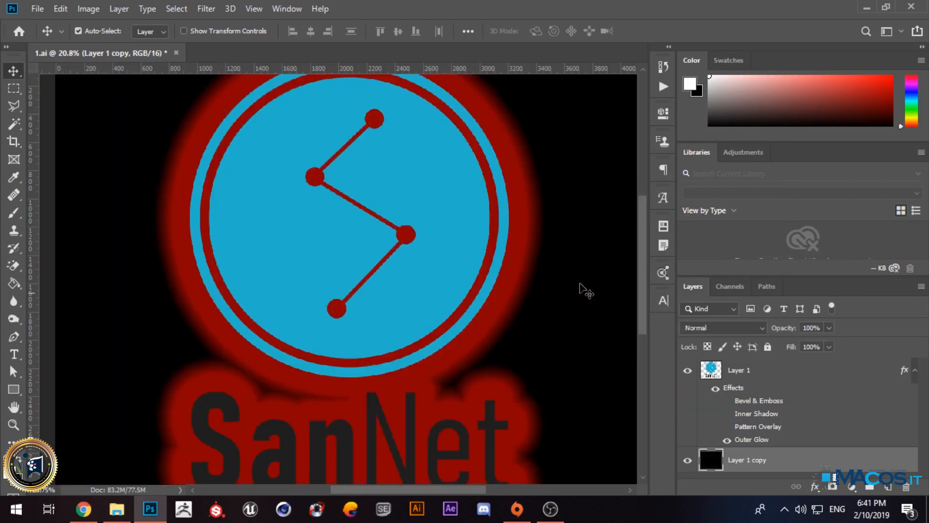
Step: Change Layer 1's outer glow color to light gray, with its spread at 0% and its opacity at 28%
right_click(767, 368)
left_click(610, 18)
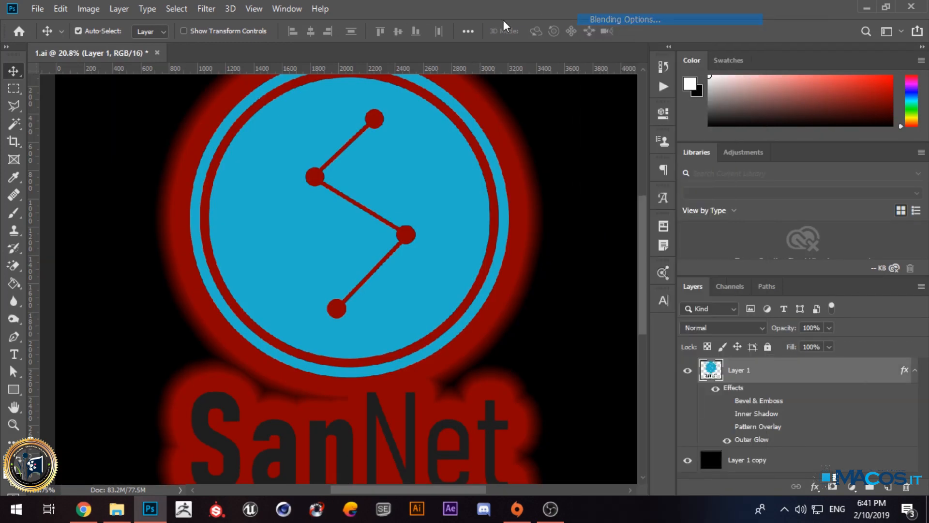
left_click(432, 293)
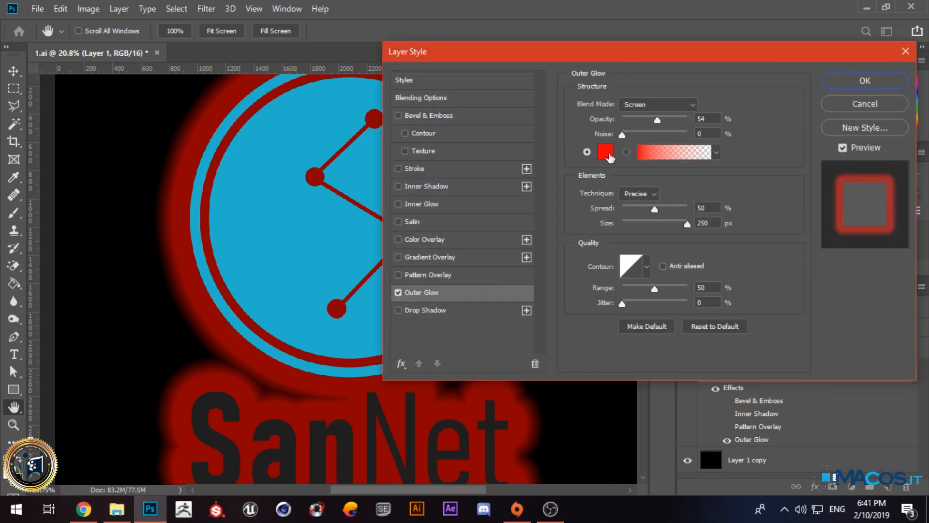
left_click(611, 152)
left_click(435, 153)
left_click(720, 134)
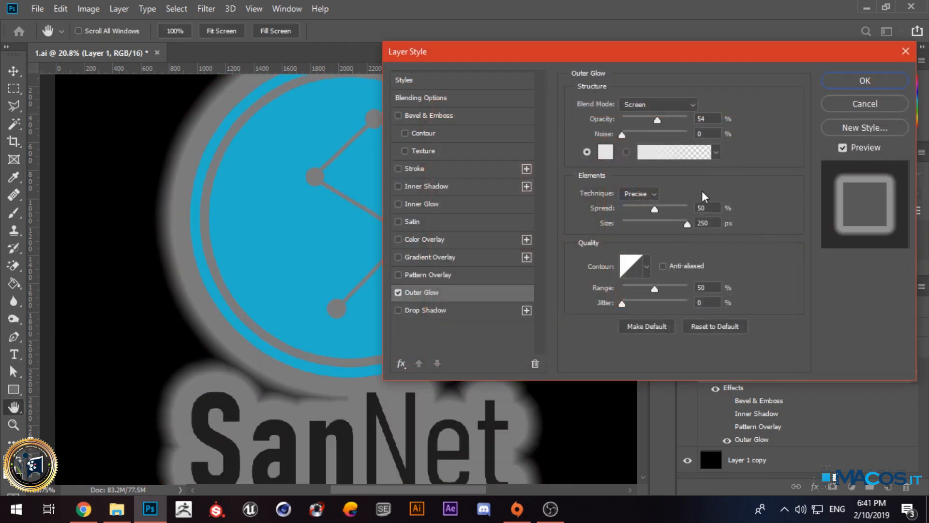
left_click_drag(654, 209, 610, 208)
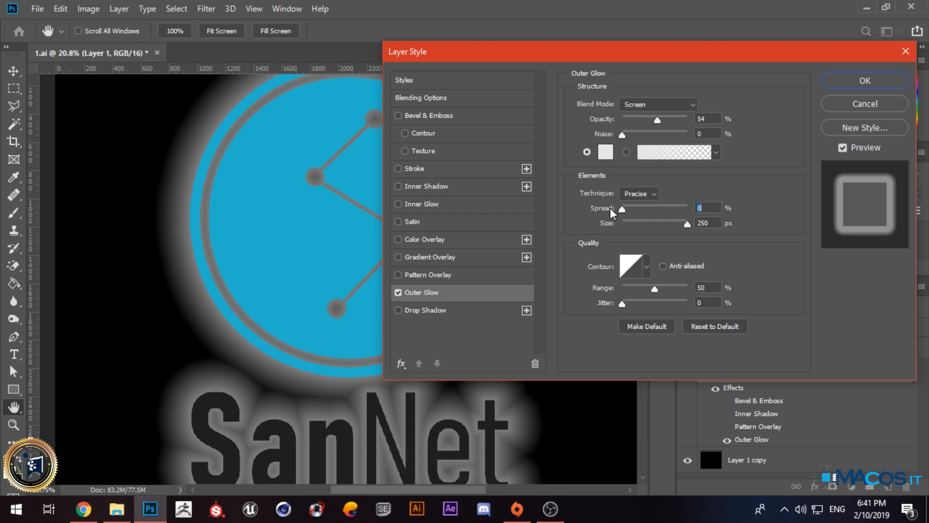
left_click_drag(652, 118, 641, 119)
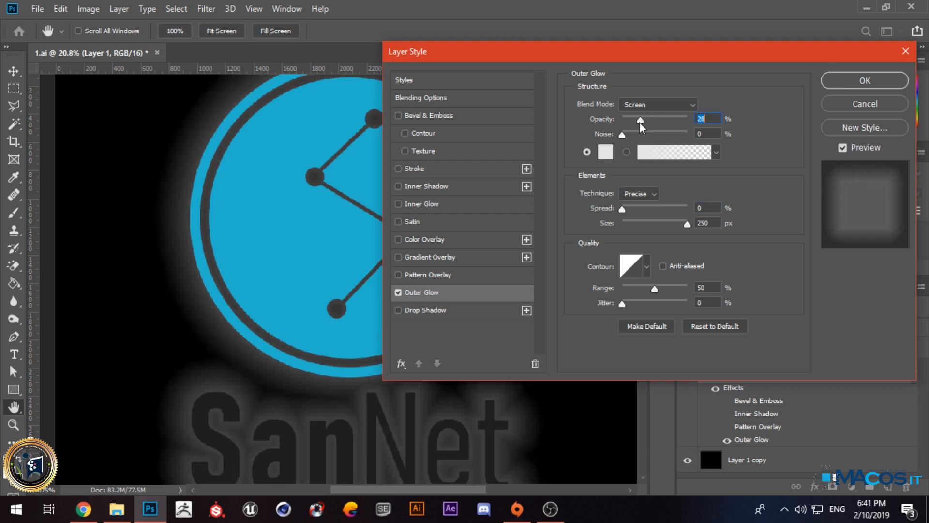
Step: Set Layer 1's outer glow to 24% opacity, 24% spread and a size of 59 px
left_click(638, 209)
left_click(641, 223)
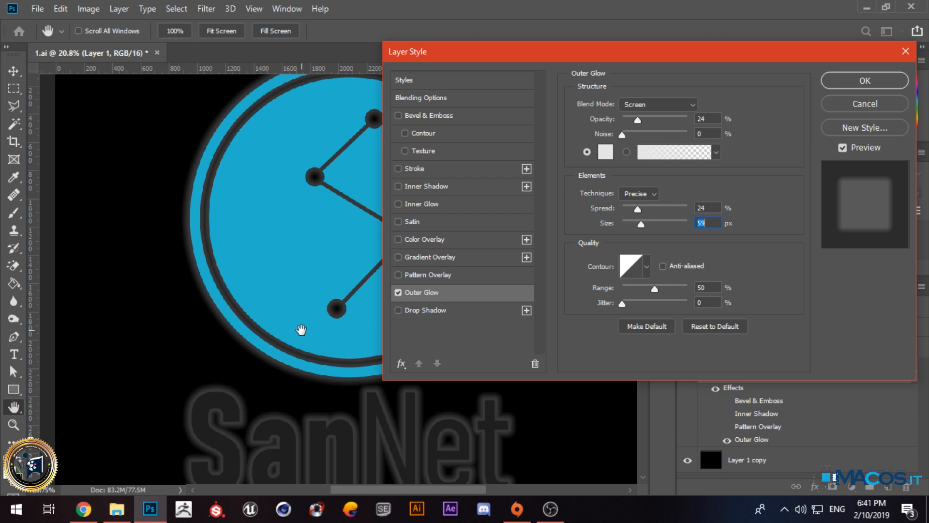
left_click(408, 204)
left_click(398, 204)
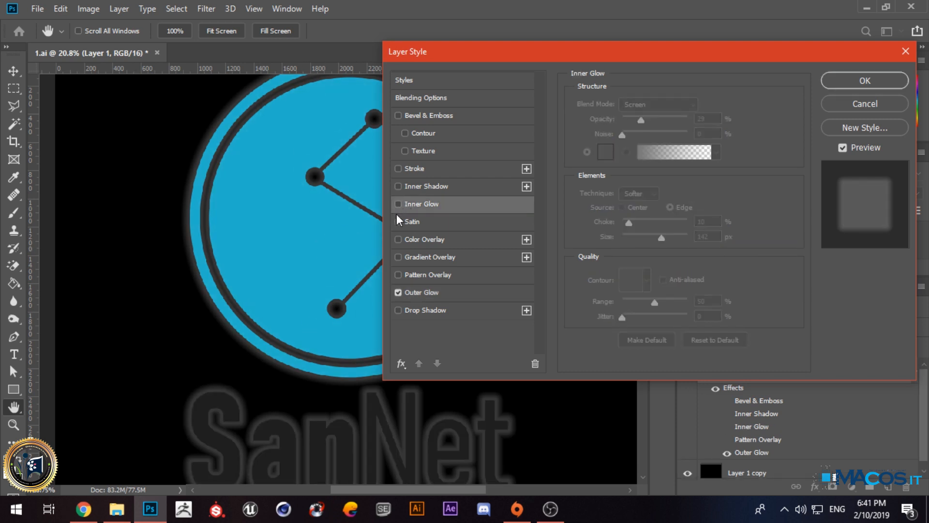
left_click(414, 293)
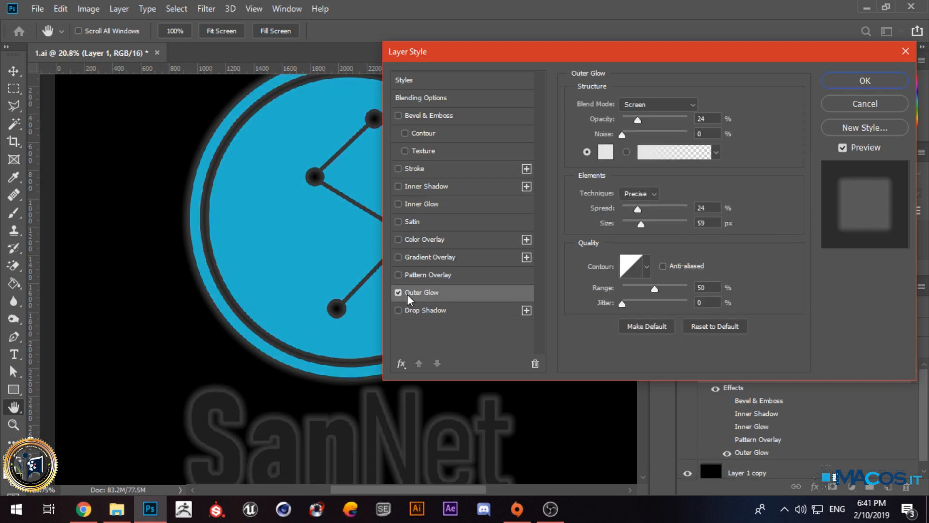
Step: Turn off the outer glow, enable a drop shadow with the Multiply blend mode, and apply the layer style
left_click(398, 292)
left_click(415, 312)
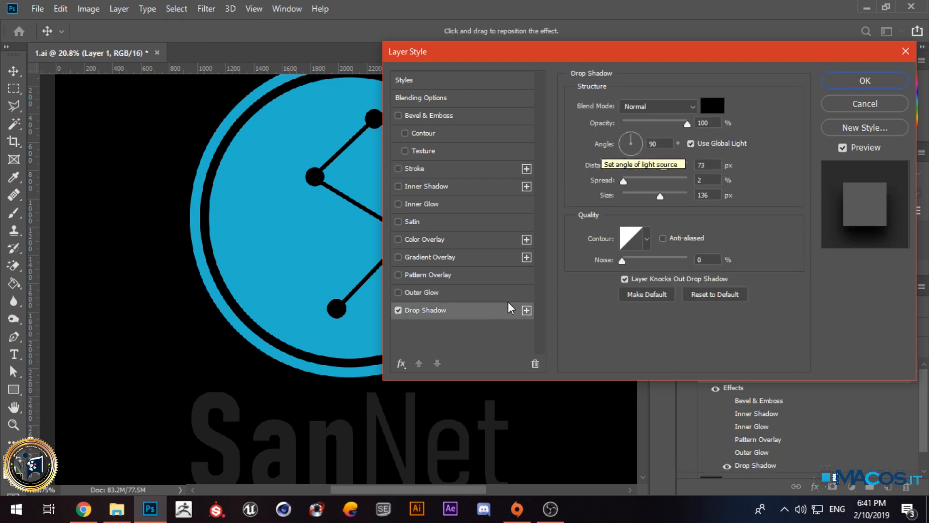
left_click(627, 106)
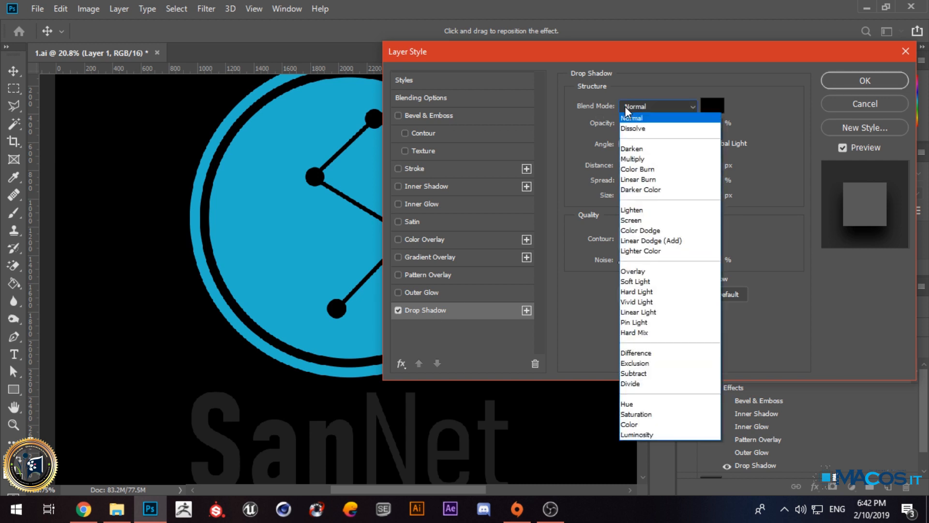
left_click(632, 161)
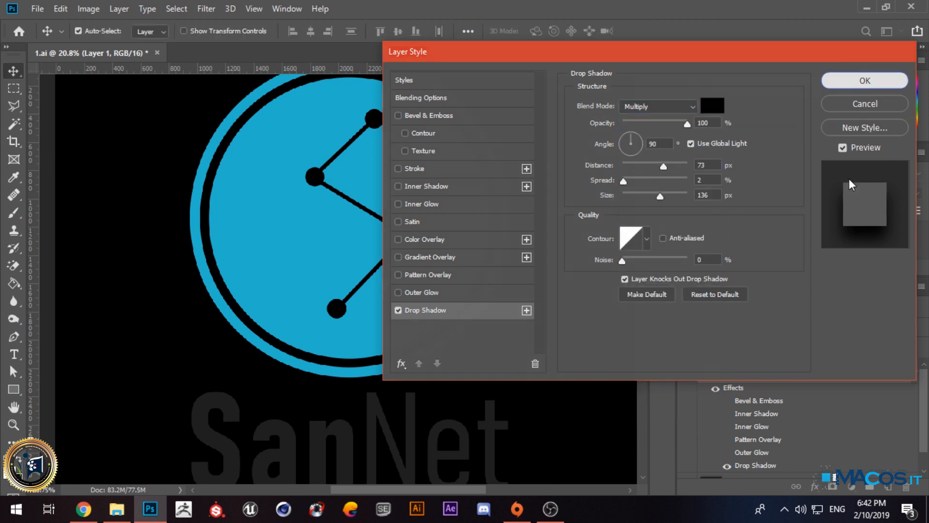
left_click(865, 80)
Step: Swap the foreground and background colors and fill Layer 1 copy with white
left_click(711, 464)
key("x")
key("ctrl+BackSpace")
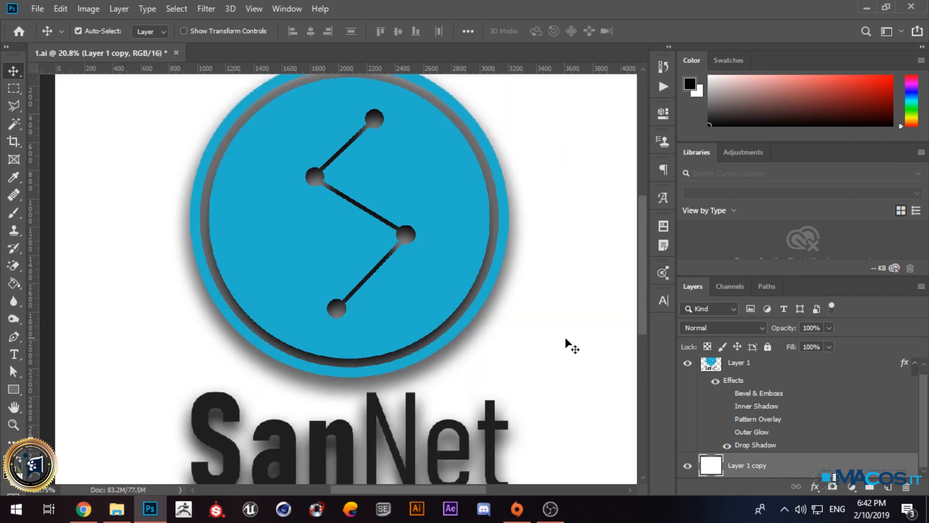
Step: Reopen Layer 1's drop shadow settings and set the opacity to 68% and the angle to 178°
right_click(754, 368)
left_click(600, 19)
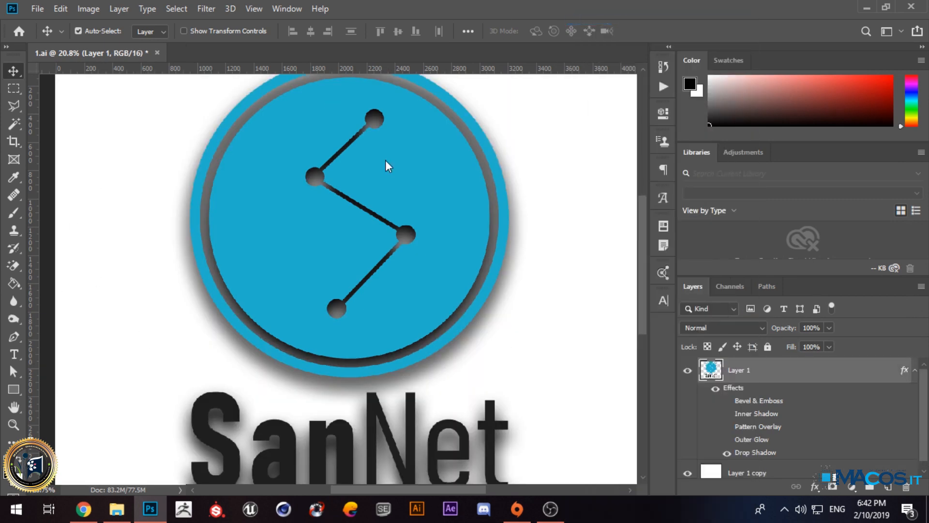
left_click_drag(446, 55, 527, 55)
left_click(547, 305)
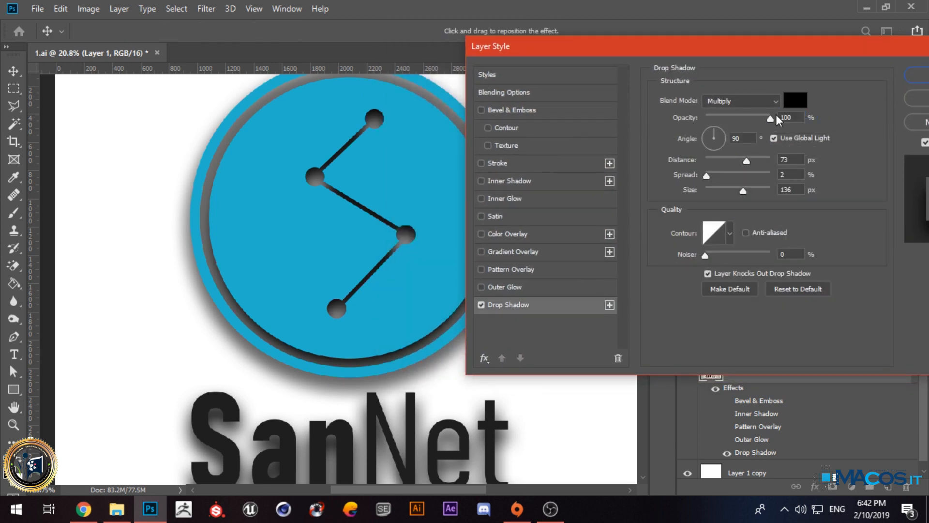
left_click_drag(771, 117, 737, 140)
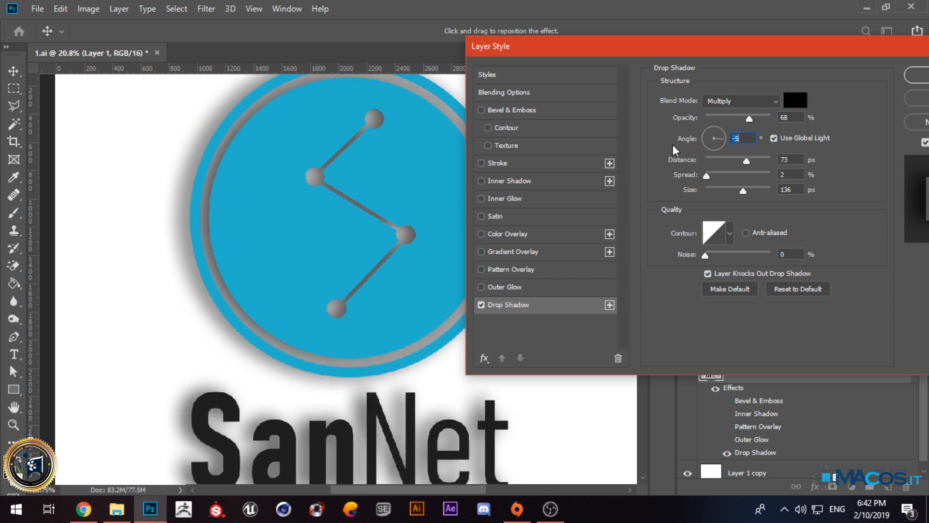
left_click(713, 130)
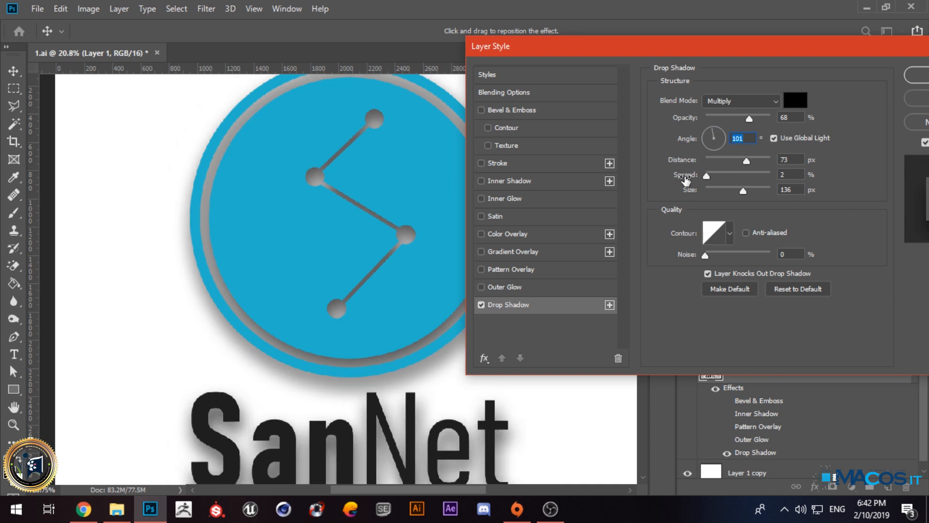
left_click_drag(708, 140, 680, 142)
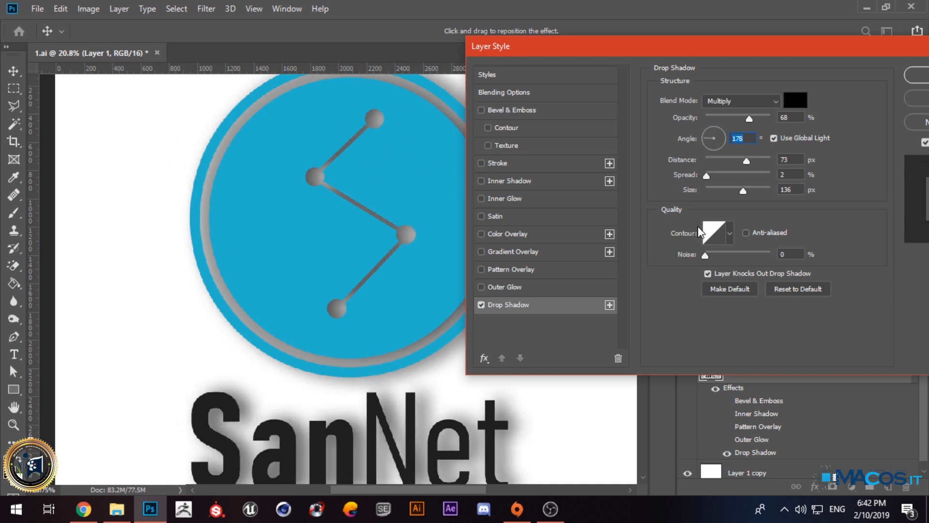
left_click(794, 100)
mouse_move(561, 150)
left_mouse_down()
mouse_move(629, 116)
mouse_move(466, 149)
mouse_move(448, 308)
left_mouse_up()
left_click(760, 130)
Step: Set the drop shadow's size to 250 px and its distance to 81 px, and apply the layer style
left_click_drag(742, 192, 752, 161)
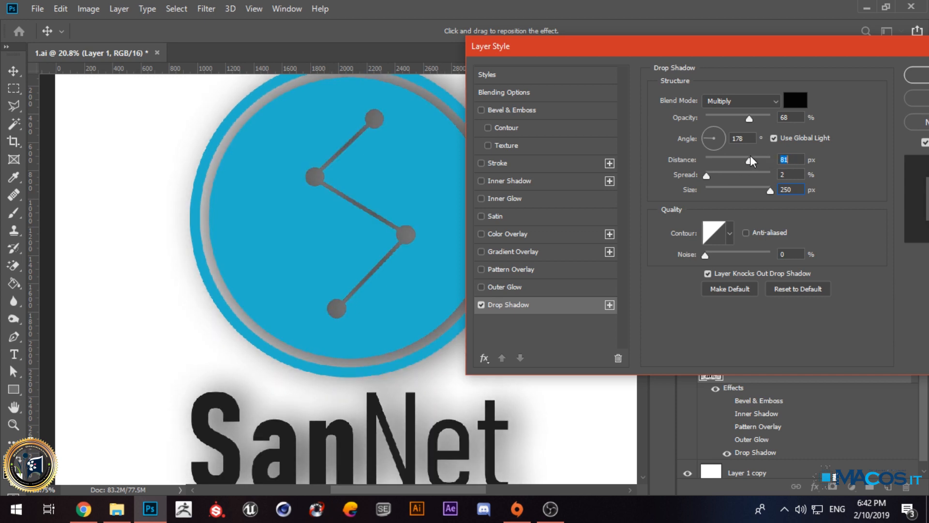
left_click_drag(653, 46, 410, 56)
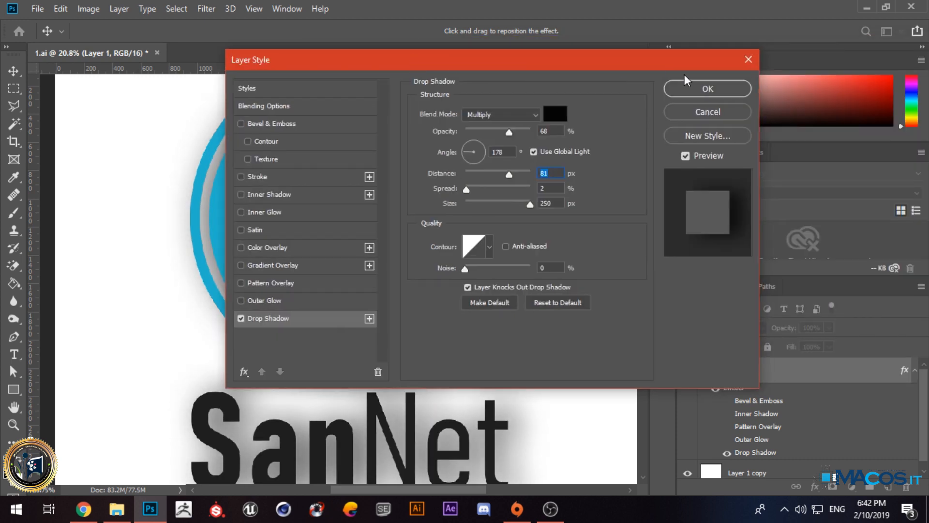
key("Return")
scroll(425, 233, "down", 4)
scroll(409, 241, "up", 3)
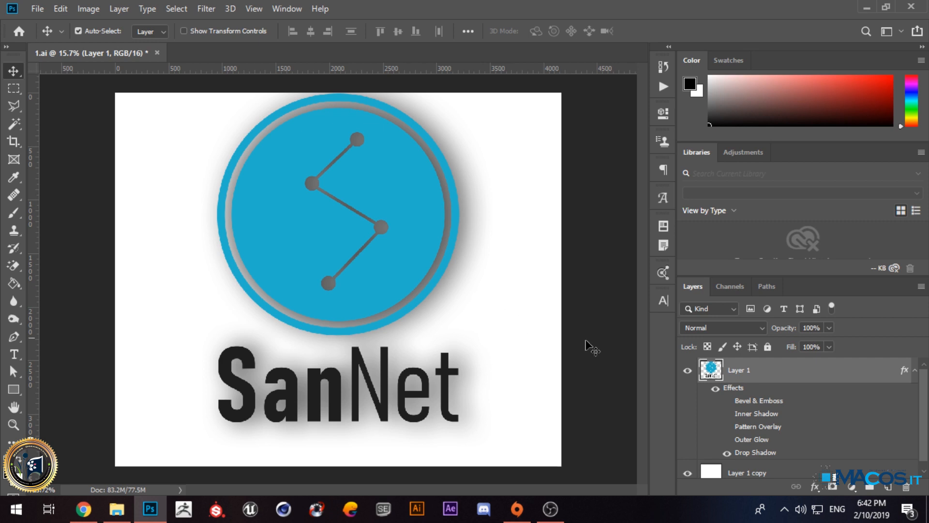
left_click(551, 508)
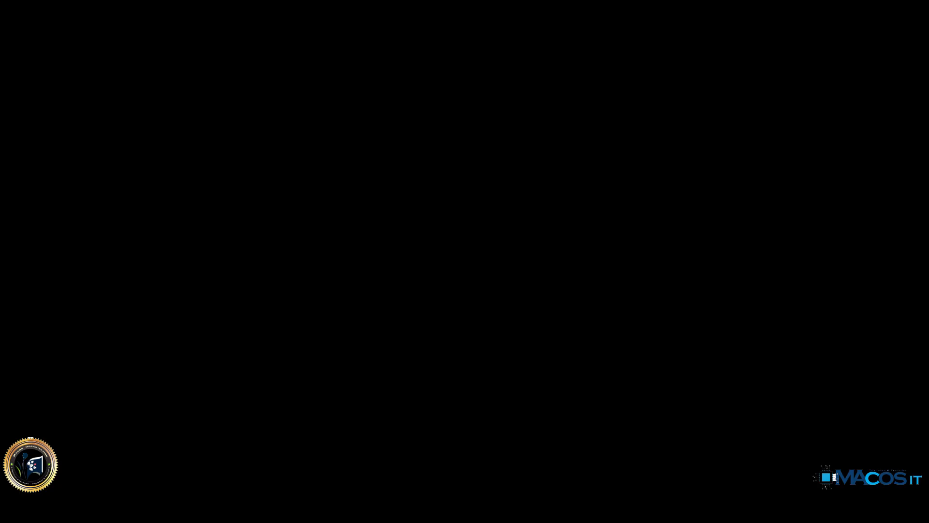